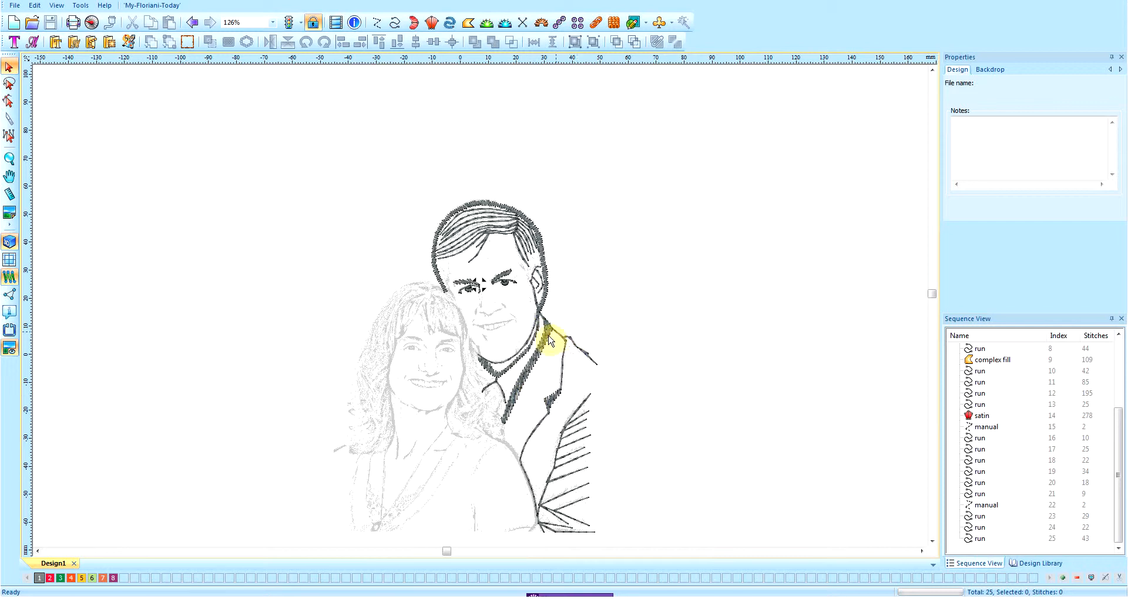
# Place a manual stitch from the inner end of the man's left-hand eyebrow to the outer edge of his right-hand nostril.
pyautogui.press('z')
pyautogui.moveTo(443, 256); pyautogui.dragTo(539, 345)
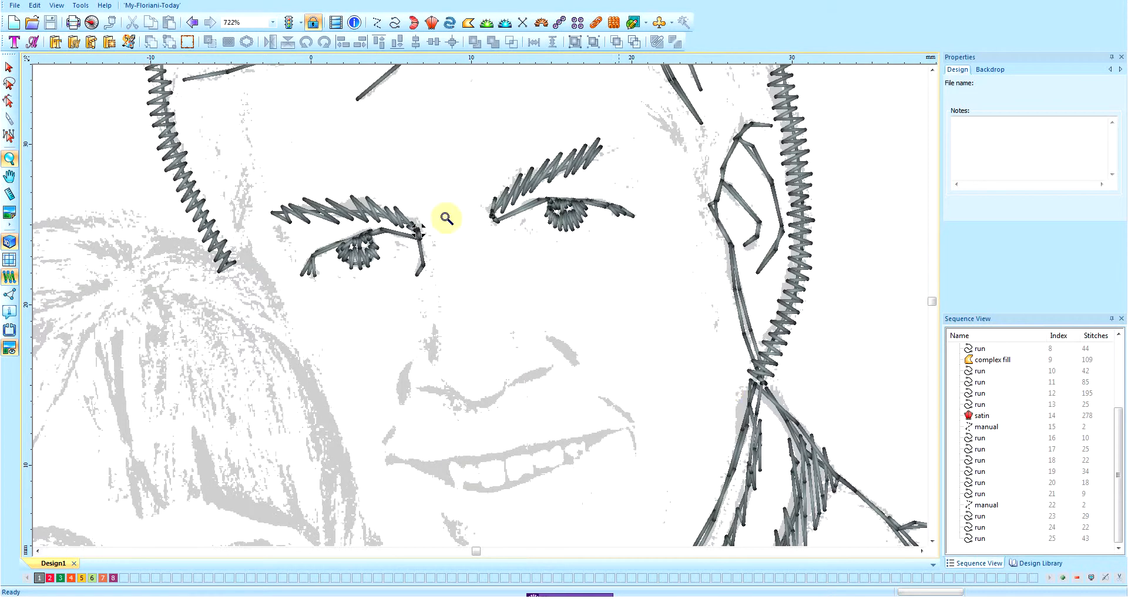
pyautogui.click(377, 22)
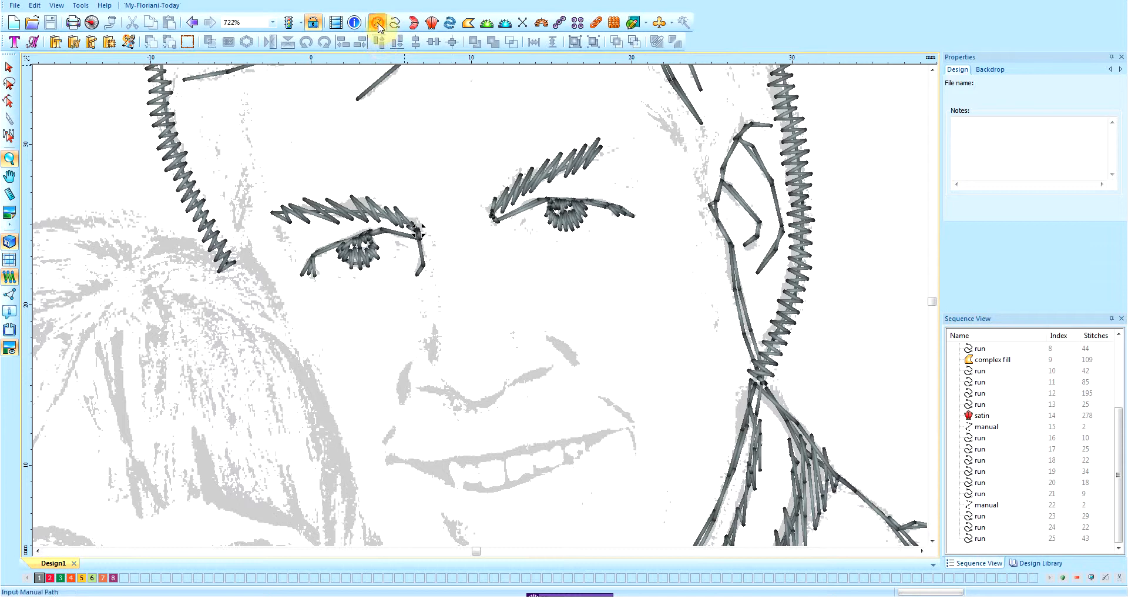
pyautogui.click(416, 229)
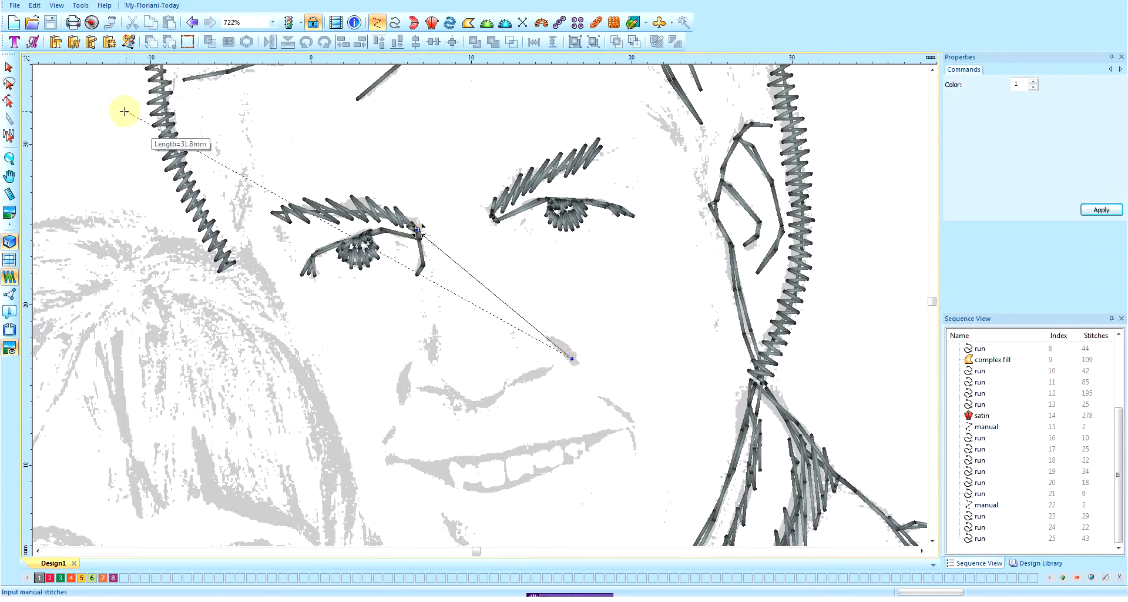
pyautogui.click(570, 358)
# Set the new manual stitch's end command to trim and apply it.
pyautogui.click(9, 67)
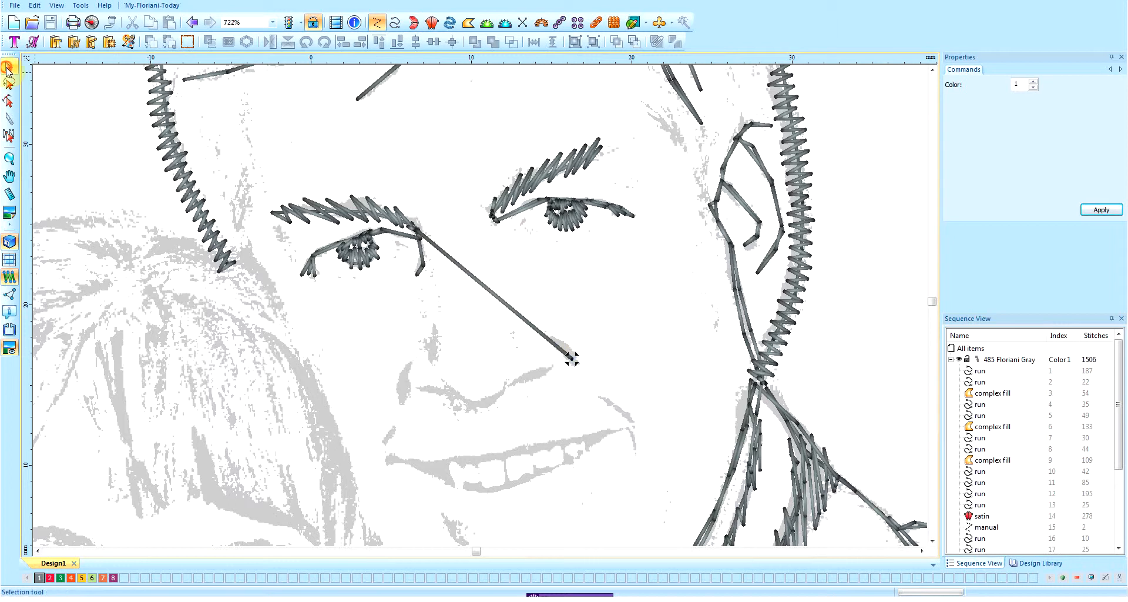
pyautogui.click(1029, 114)
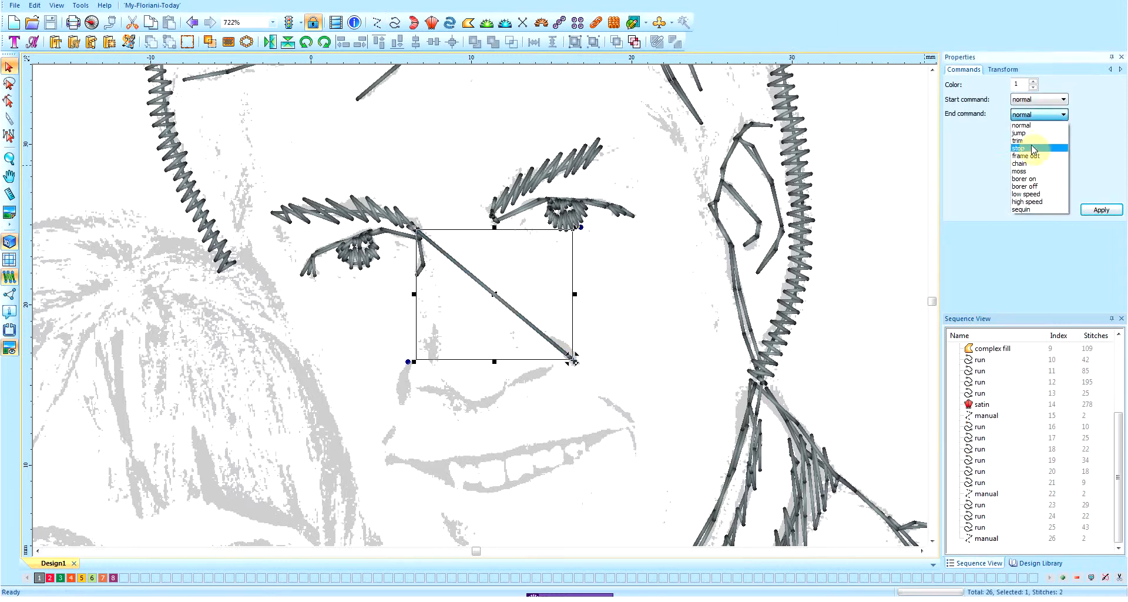
pyautogui.click(1028, 134)
pyautogui.click(1101, 211)
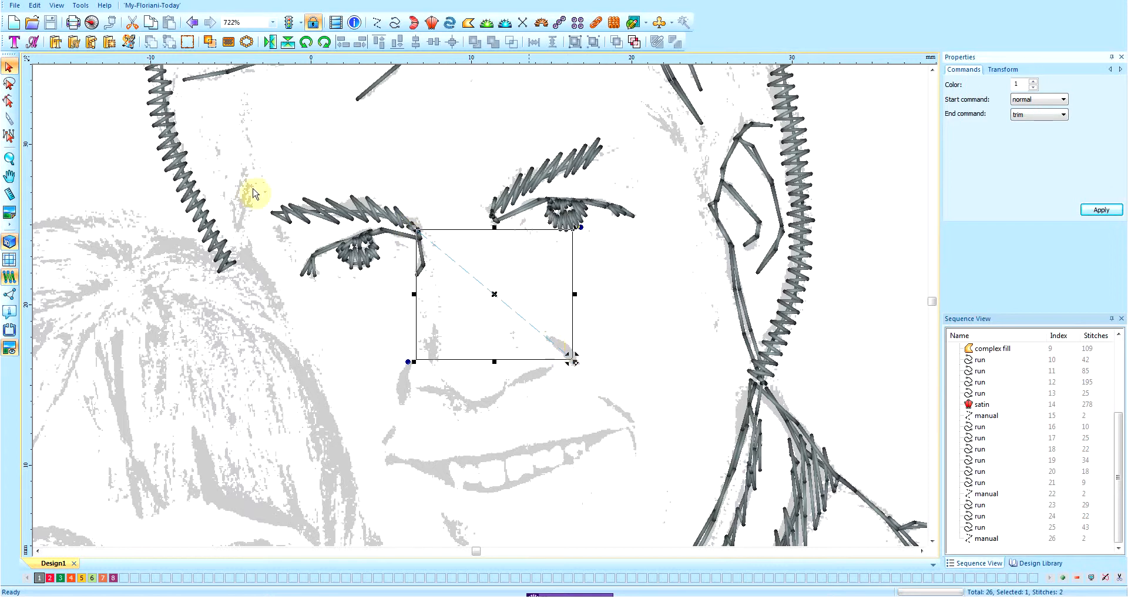
# Start a run stitch with a 1.5 mm stitch length, tracing the curve of the man's right-hand nostril up and back.
pyautogui.click(395, 23)
pyautogui.doubleClick(1060, 88)
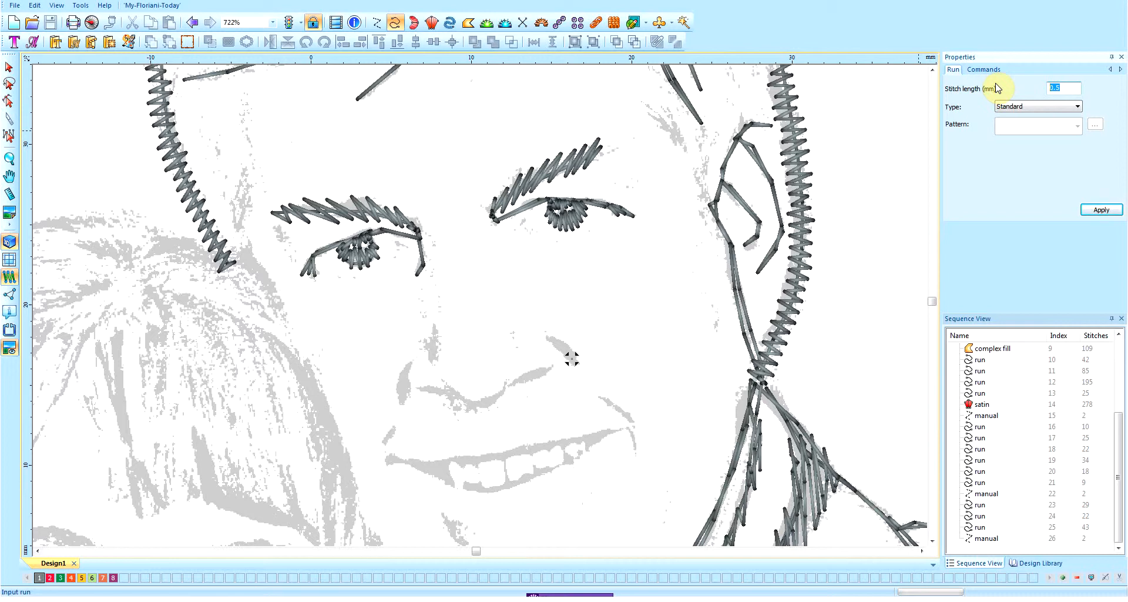
pyautogui.write('1')
pyautogui.click(1101, 209)
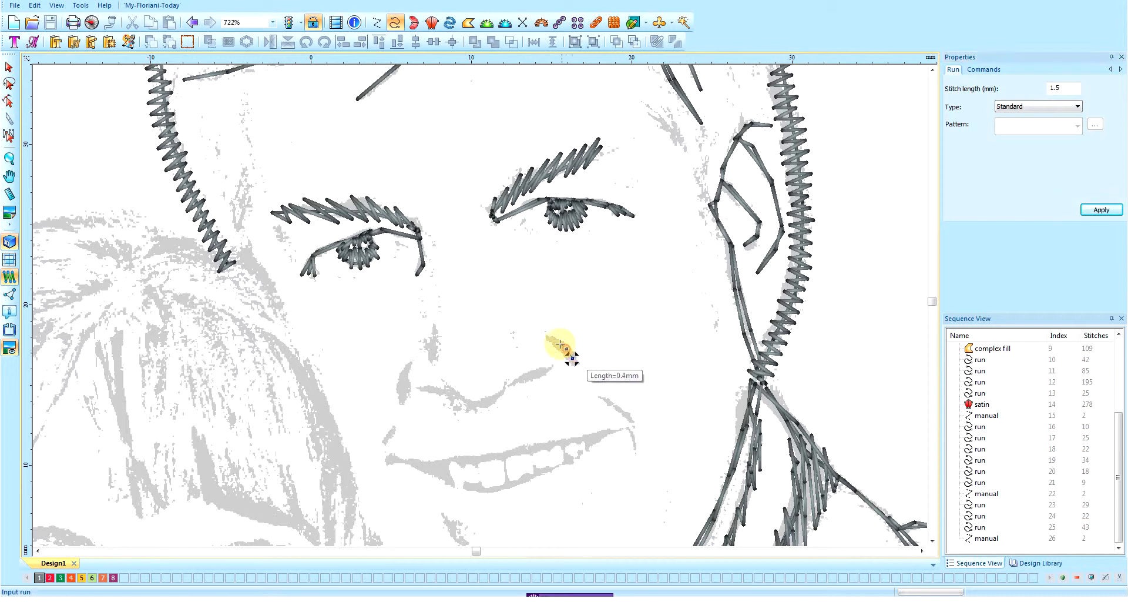
pyautogui.click(538, 336)
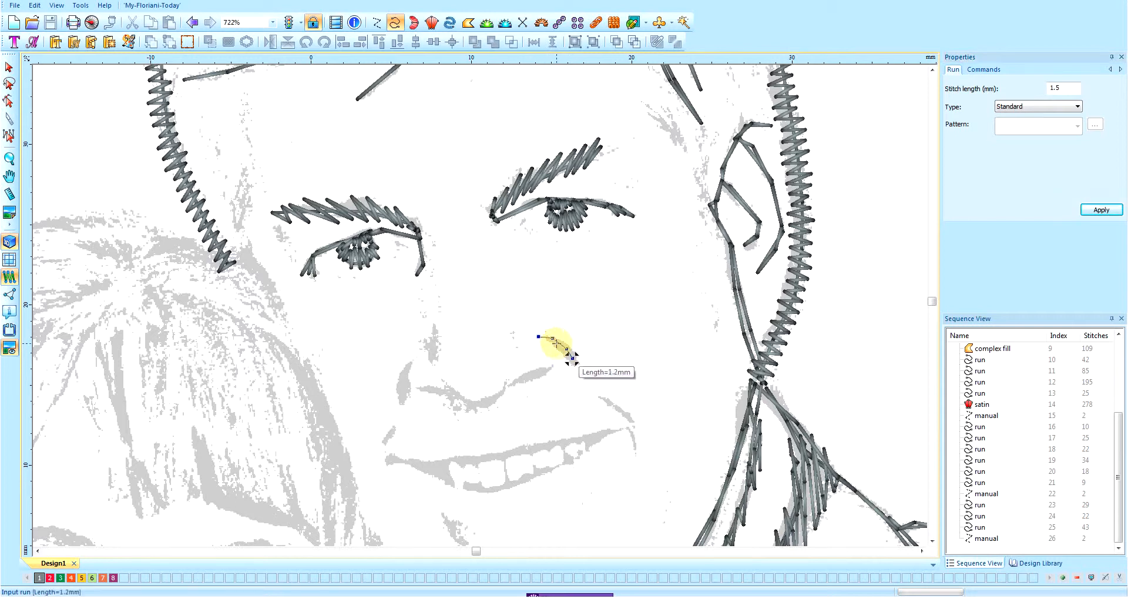
pyautogui.click(562, 344)
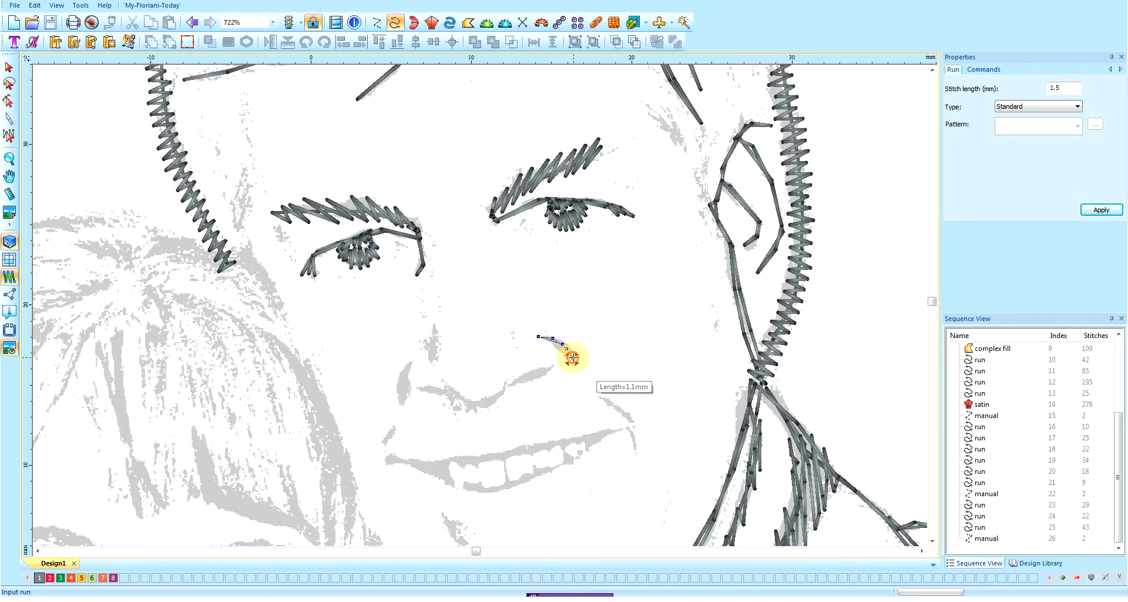
pyautogui.click(572, 357)
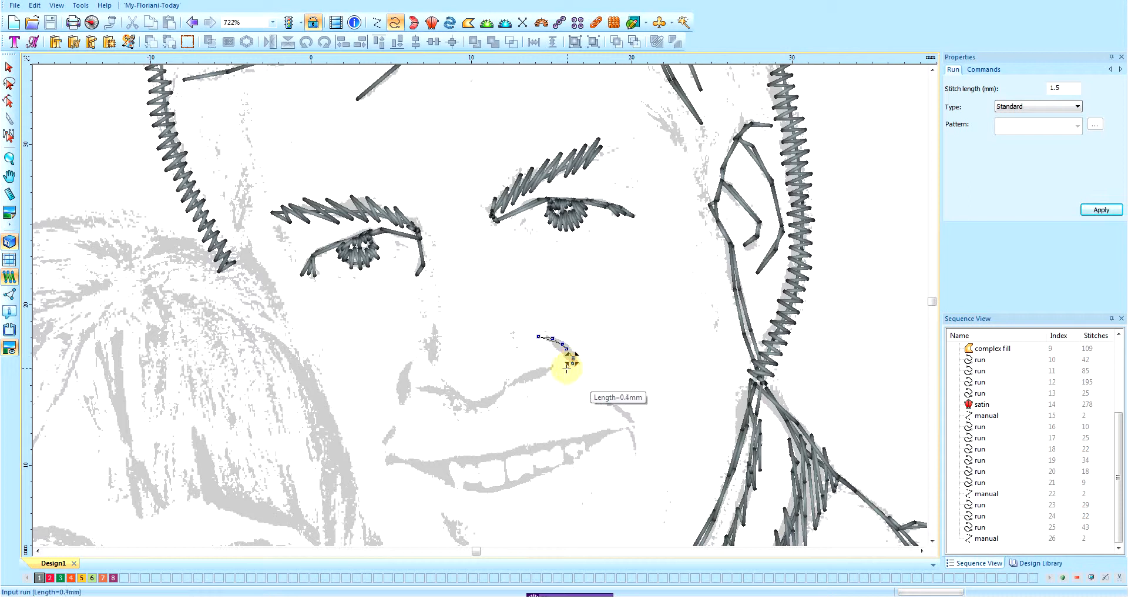
# Continue the run along the underside of the nose to the base of the left-hand nostril.
pyautogui.click(564, 369)
pyautogui.click(546, 372)
pyautogui.click(536, 374)
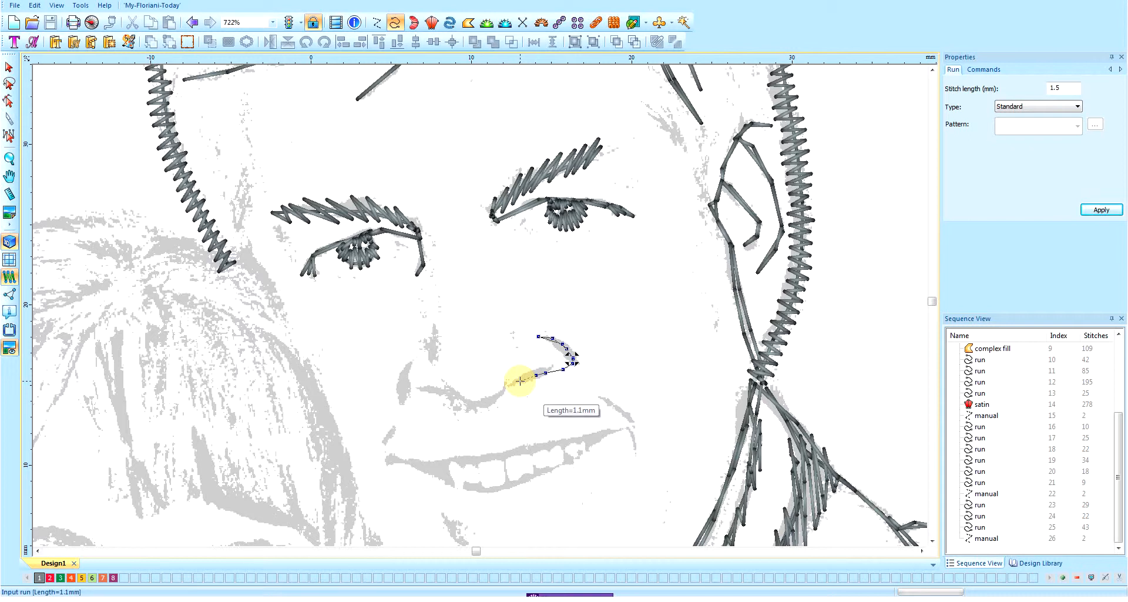
pyautogui.click(520, 381)
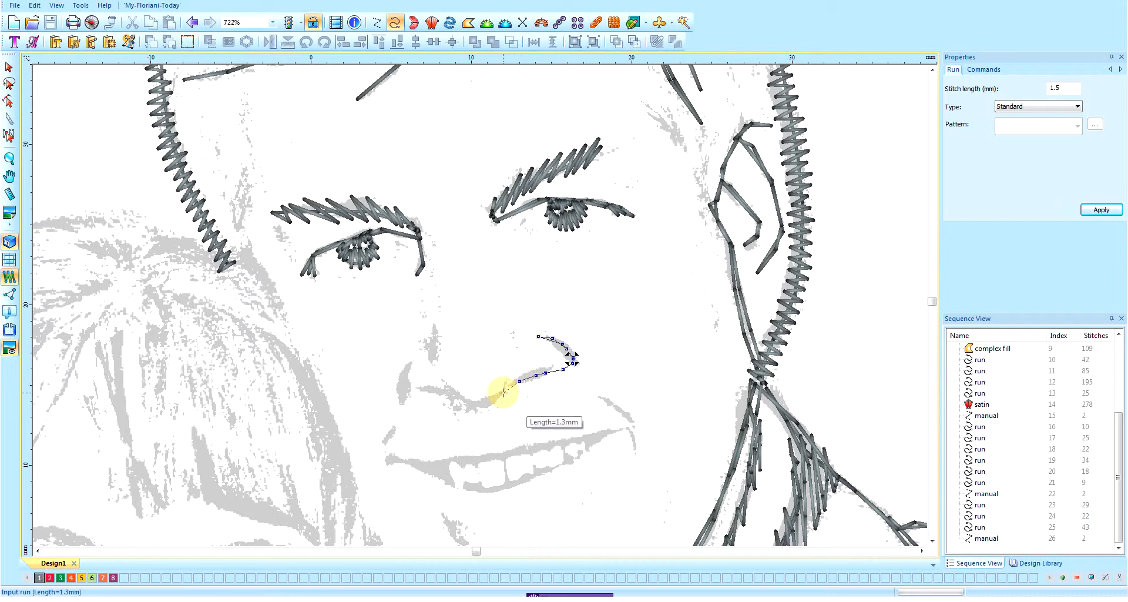
pyautogui.click(510, 388)
pyautogui.click(503, 397)
pyautogui.click(495, 404)
pyautogui.click(484, 410)
pyautogui.click(463, 408)
pyautogui.click(448, 395)
pyautogui.click(430, 391)
pyautogui.click(416, 391)
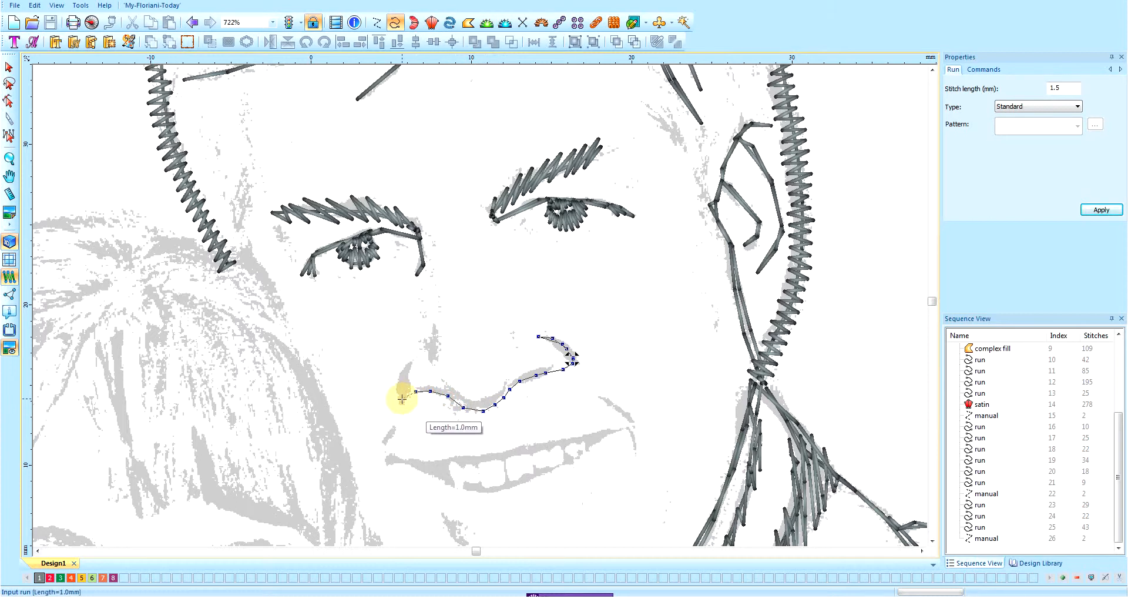
pyautogui.click(400, 402)
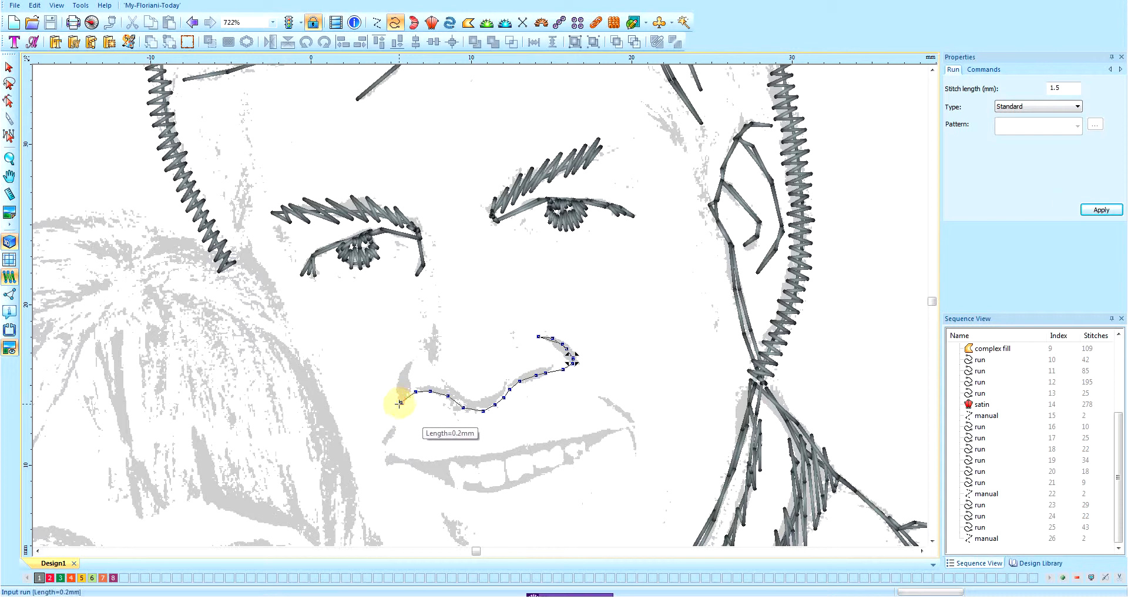
# Trace the left-hand nostril upward and back down to its base with the same run.
pyautogui.click(401, 370)
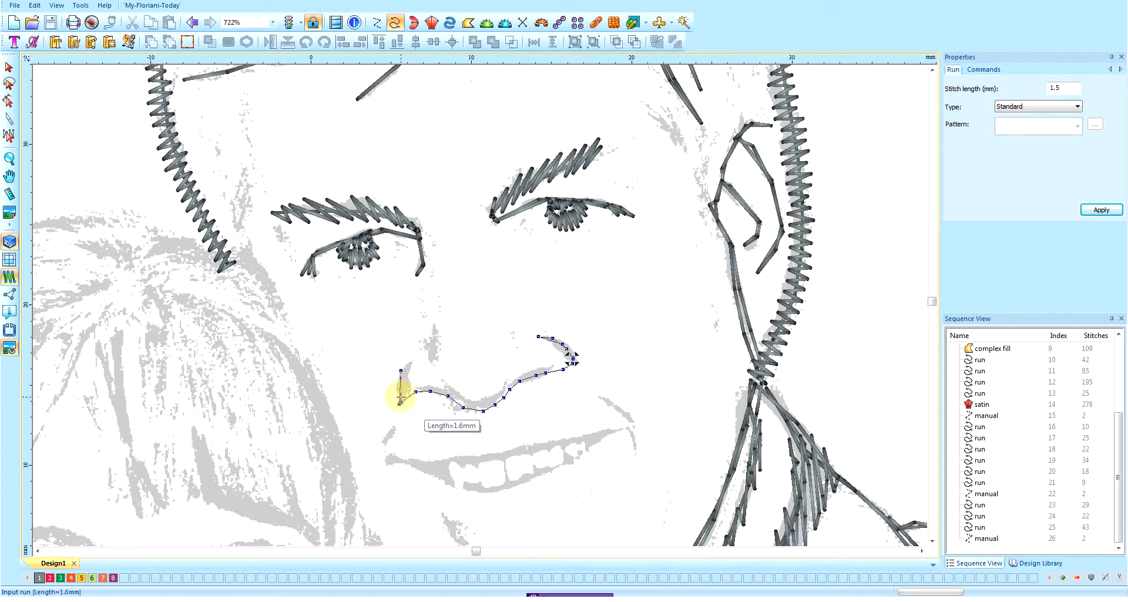
pyautogui.click(411, 361)
pyautogui.click(404, 395)
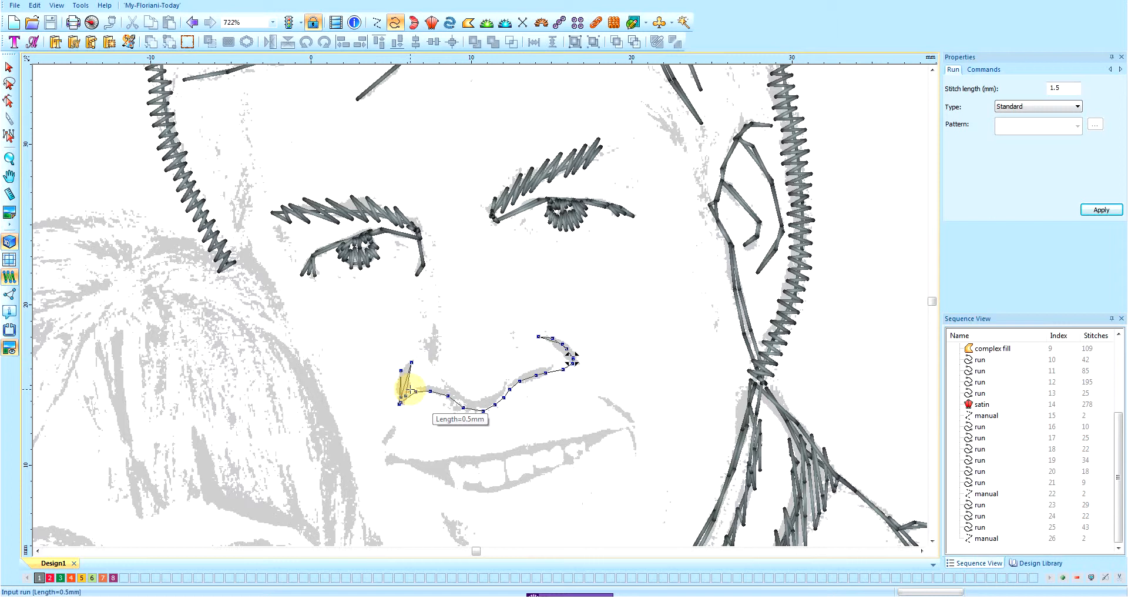
pyautogui.click(403, 402)
# Retrace the underside of the nose back to the right-hand nostril's starting point and finish the run.
pyautogui.click(412, 395)
pyautogui.click(420, 391)
pyautogui.click(438, 392)
pyautogui.click(450, 398)
pyautogui.click(462, 405)
pyautogui.click(474, 411)
pyautogui.click(489, 407)
pyautogui.click(502, 400)
pyautogui.click(510, 387)
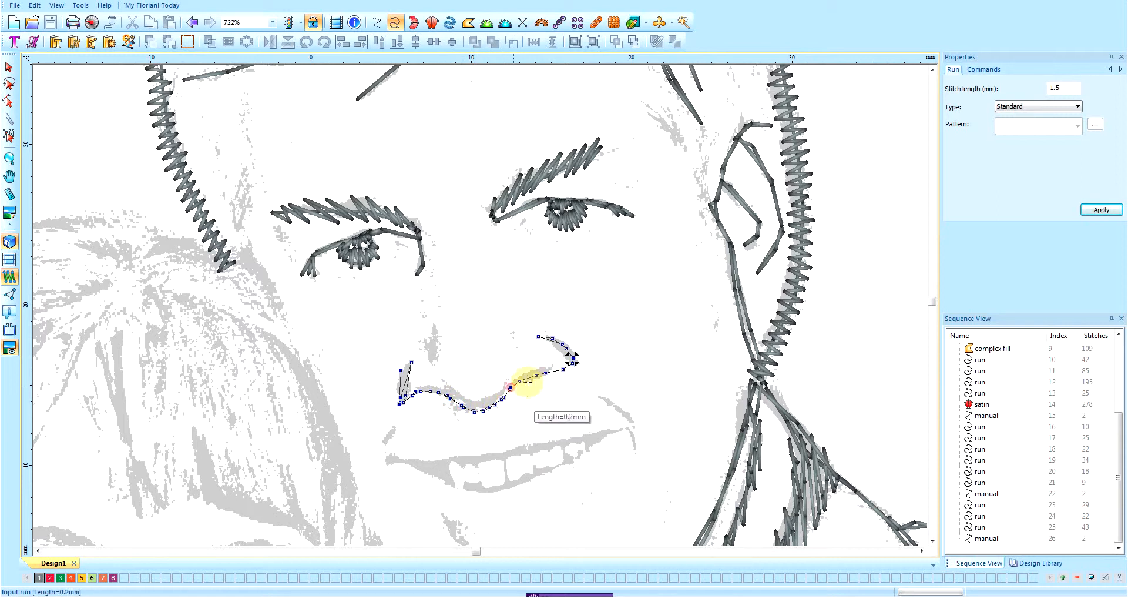
pyautogui.click(527, 378)
pyautogui.click(547, 372)
pyautogui.click(562, 369)
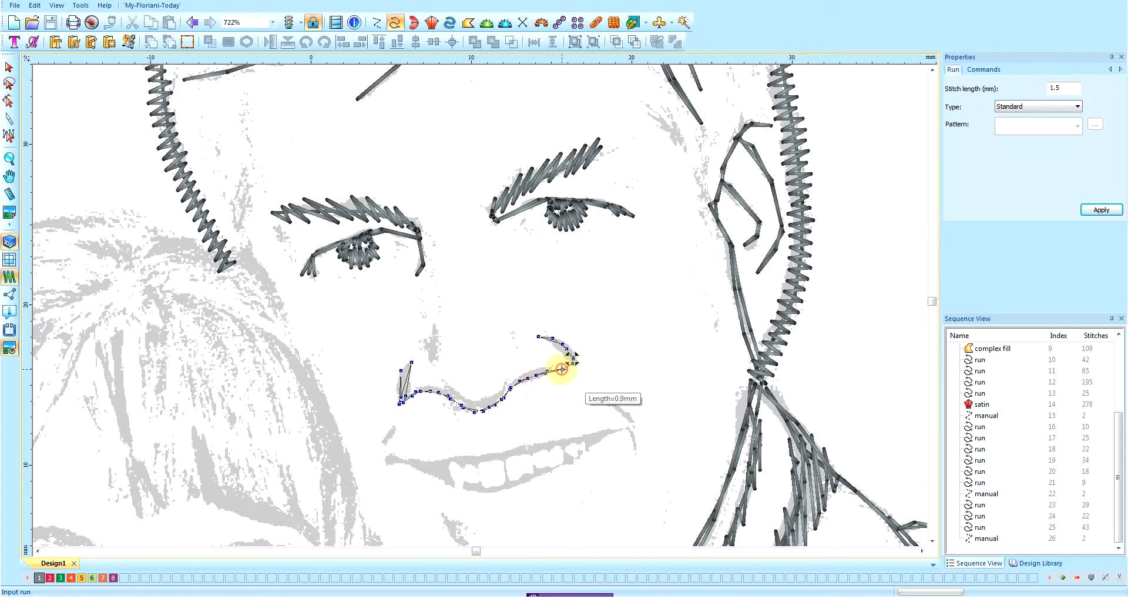
pyautogui.click(573, 358)
pyautogui.press('Return')
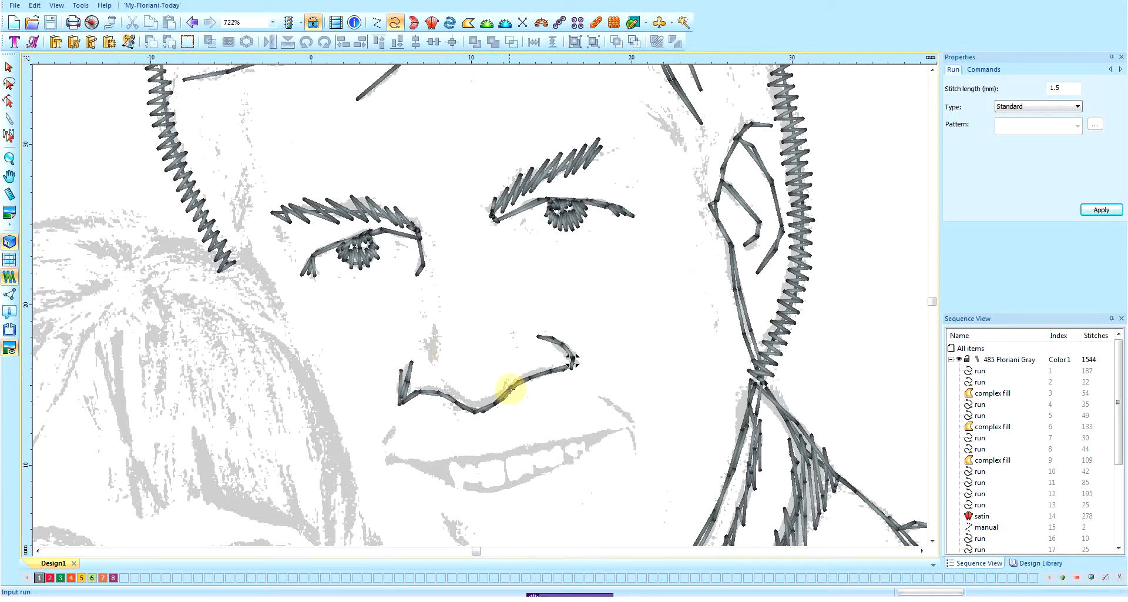
# Examine the stitched portrait close up and as a whole, hiding and showing the backdrop image for comparison.
pyautogui.scroll(1, 512, 388)
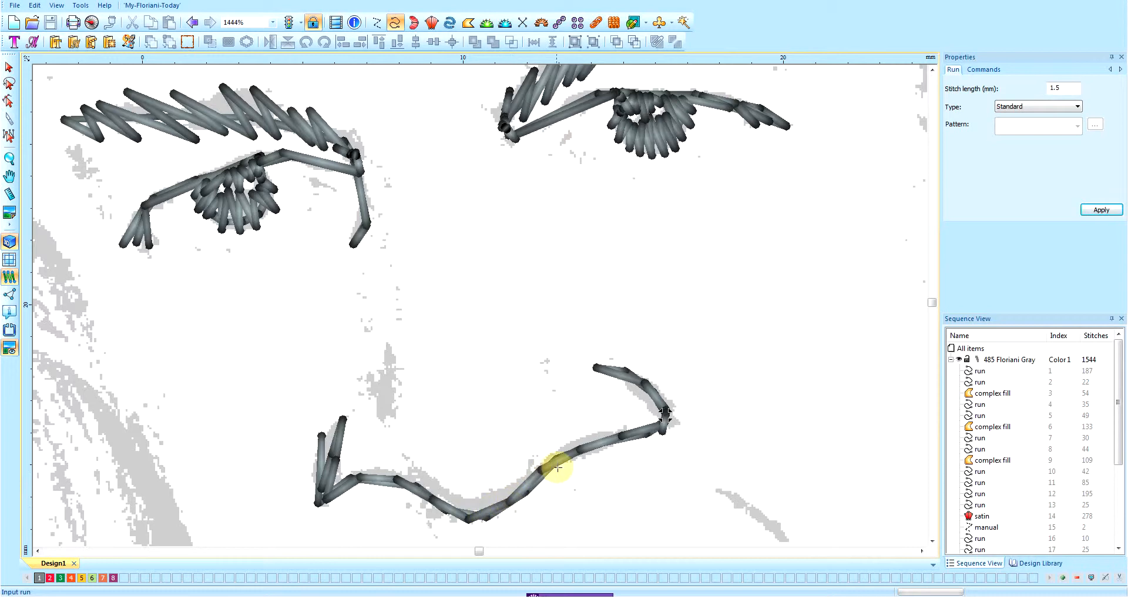
pyautogui.scroll(-1, 557, 466)
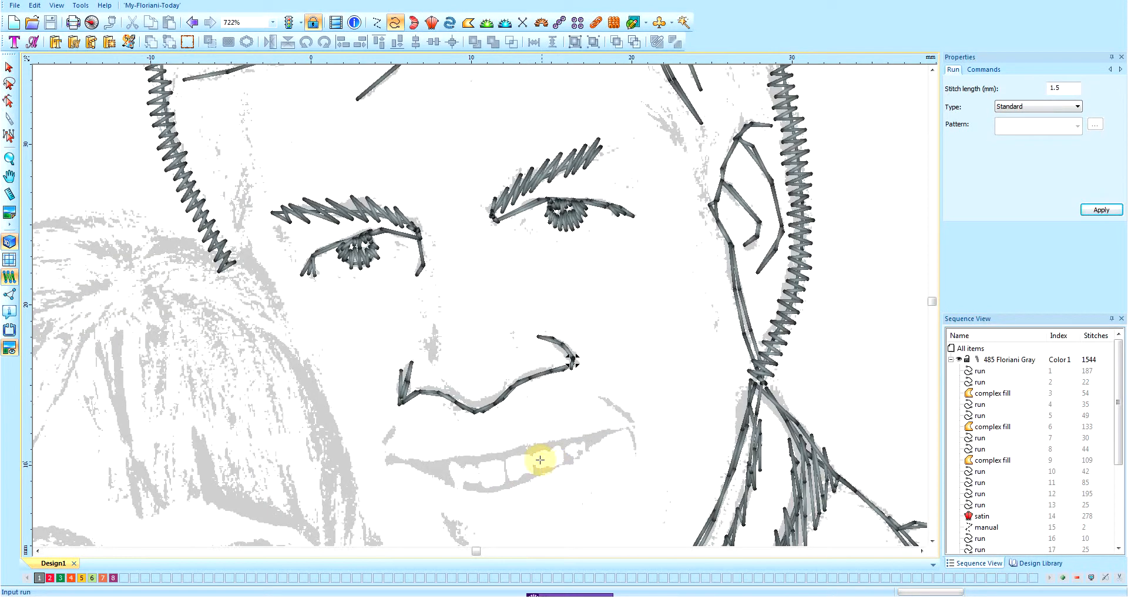
pyautogui.scroll(-1, 495, 401)
pyautogui.scroll(-1, 473, 383)
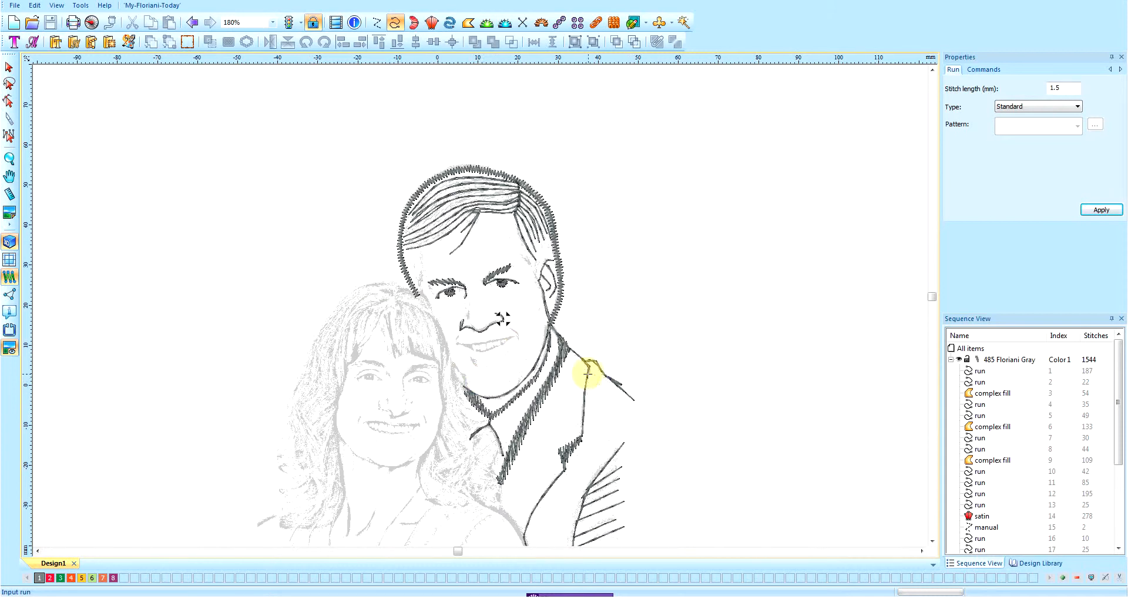
pyautogui.press('i')
pyautogui.scroll(-1, 650, 364)
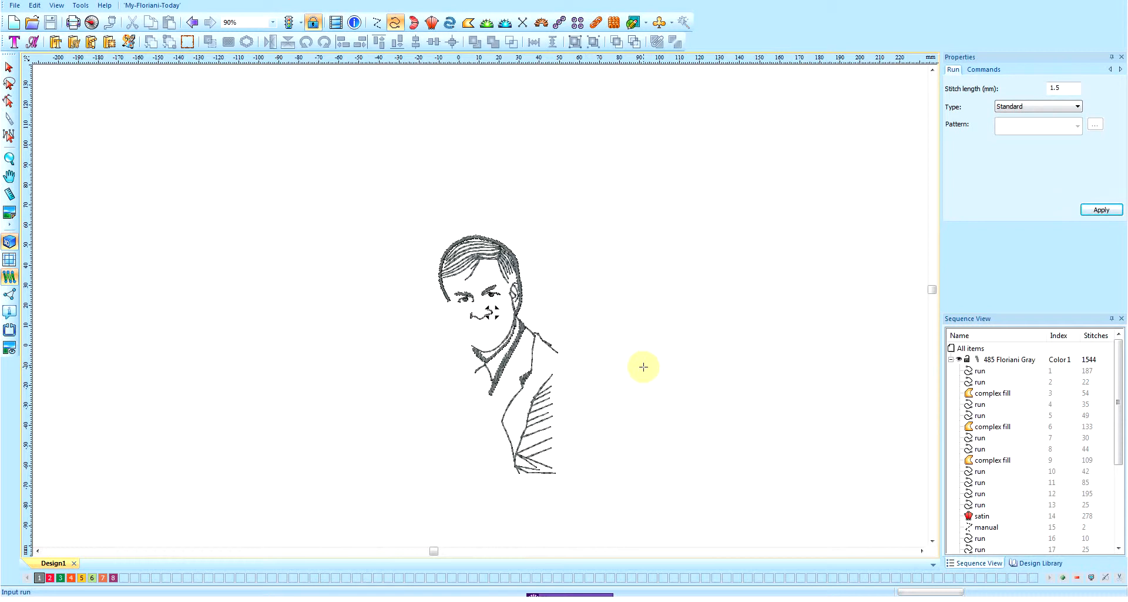
pyautogui.press('i')
pyautogui.press('i')
pyautogui.press('i')
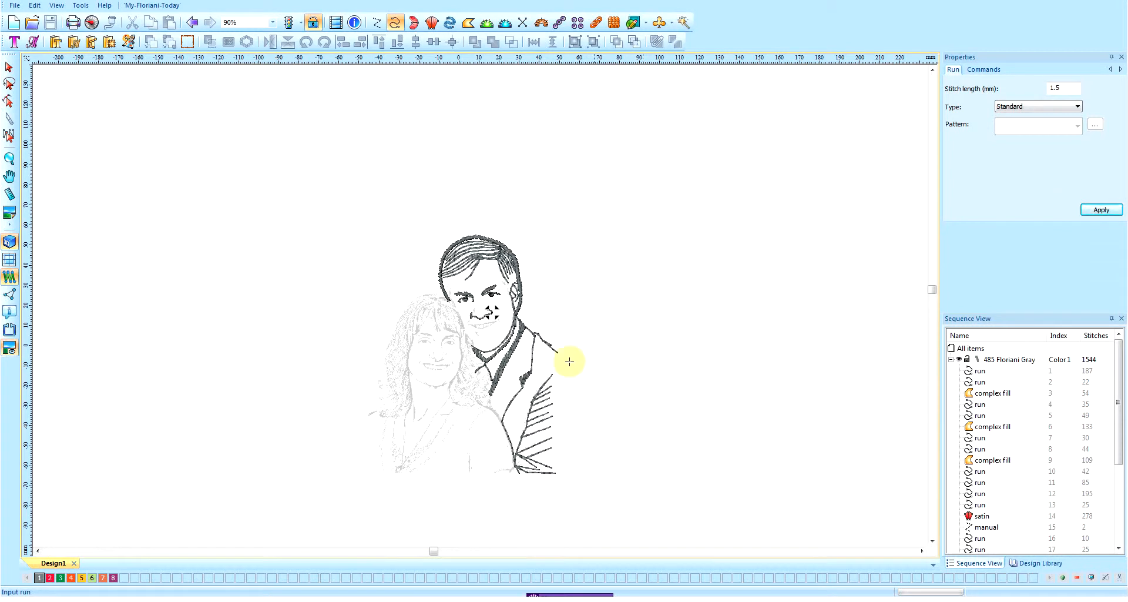
pyautogui.press('i')
pyautogui.press('i')
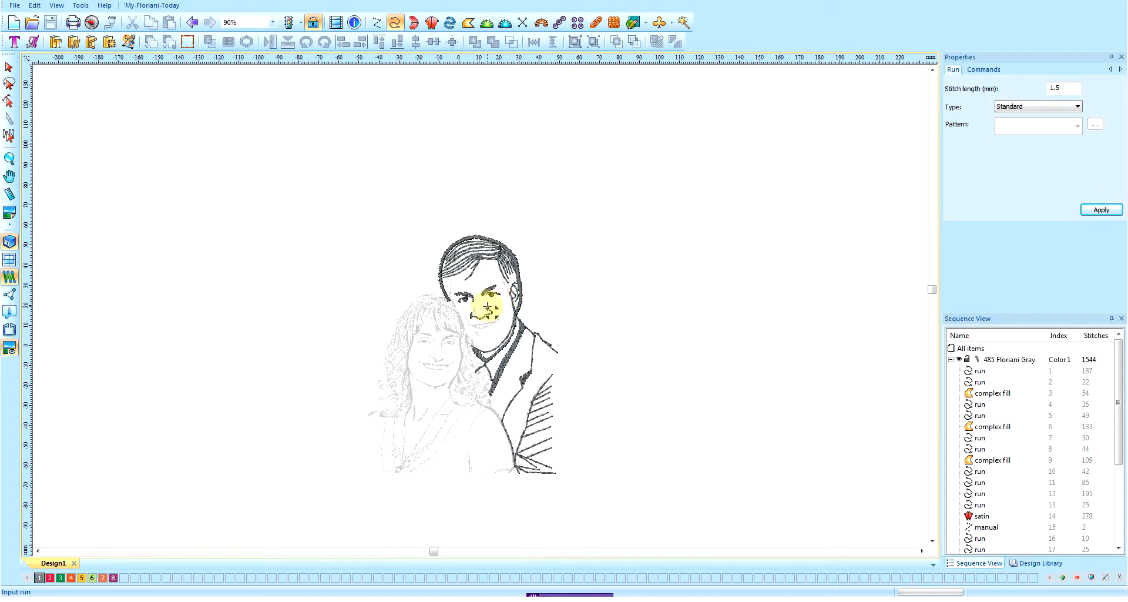
pyautogui.scroll(2, 486, 310)
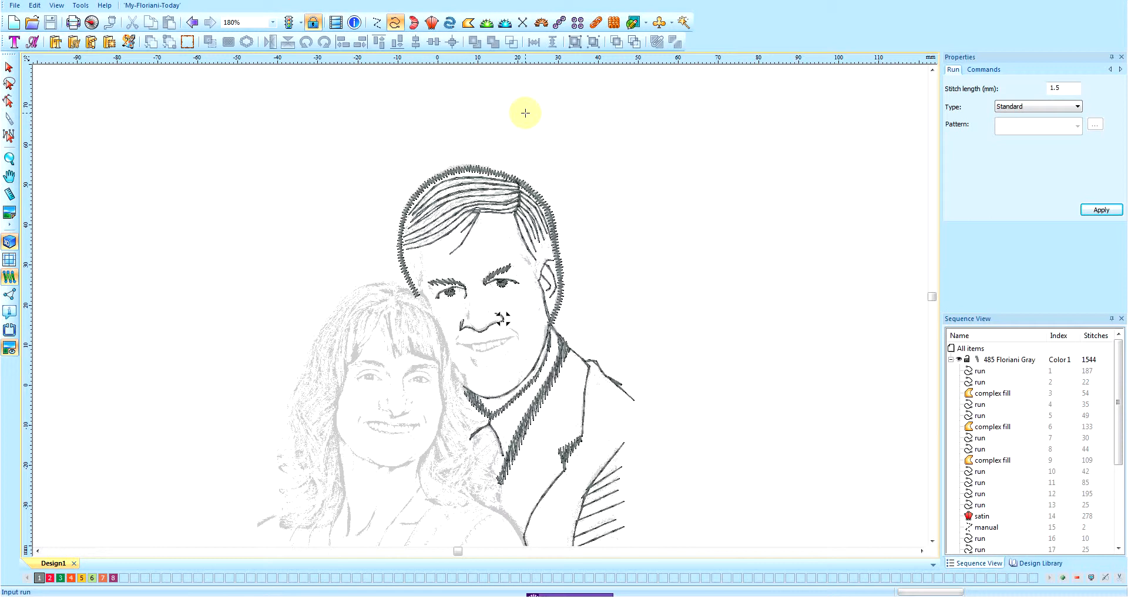
# Select the run forming the right-hand side of the man's hair and display its outline points for editing.
pyautogui.press('z')
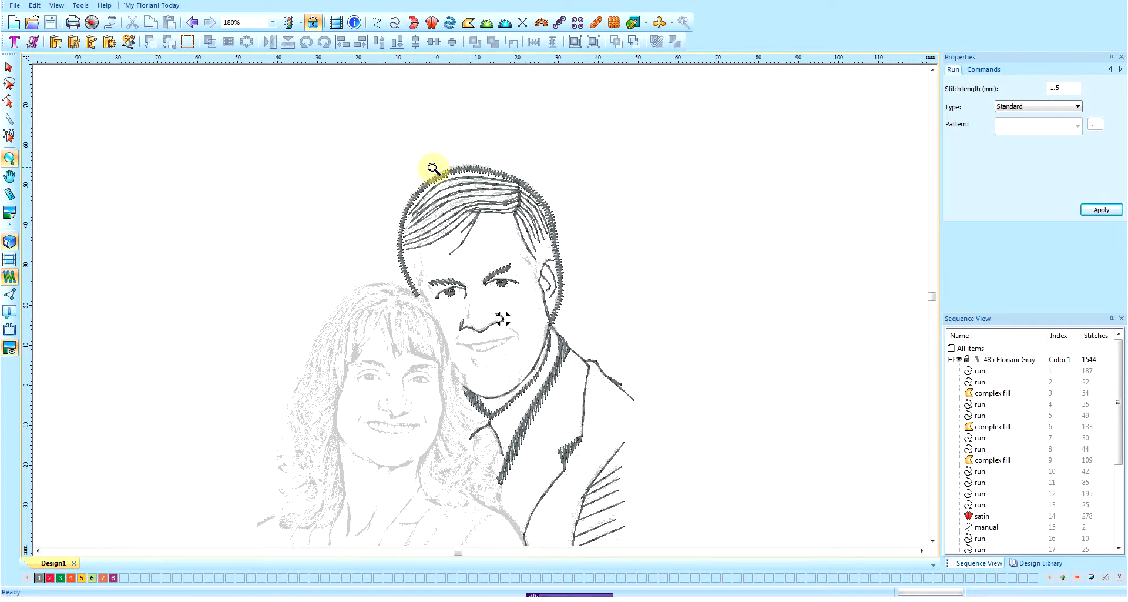
pyautogui.moveTo(441, 156); pyautogui.dragTo(607, 344)
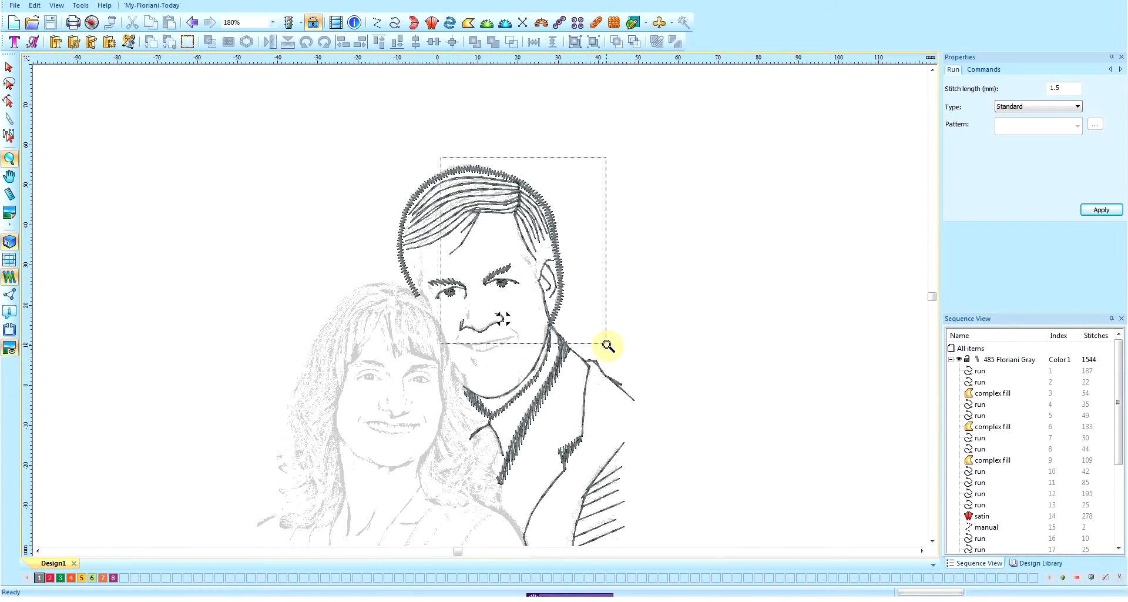
pyautogui.moveTo(607, 343); pyautogui.dragTo(605, 343)
pyautogui.moveTo(606, 344); pyautogui.dragTo(602, 340)
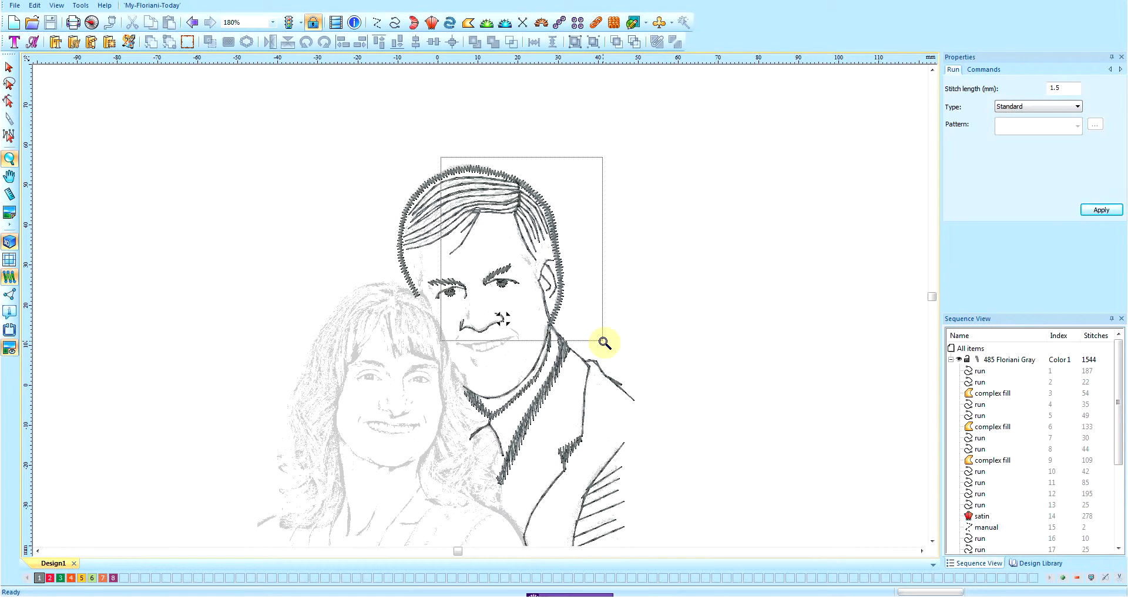
pyautogui.moveTo(602, 340); pyautogui.dragTo(602, 340)
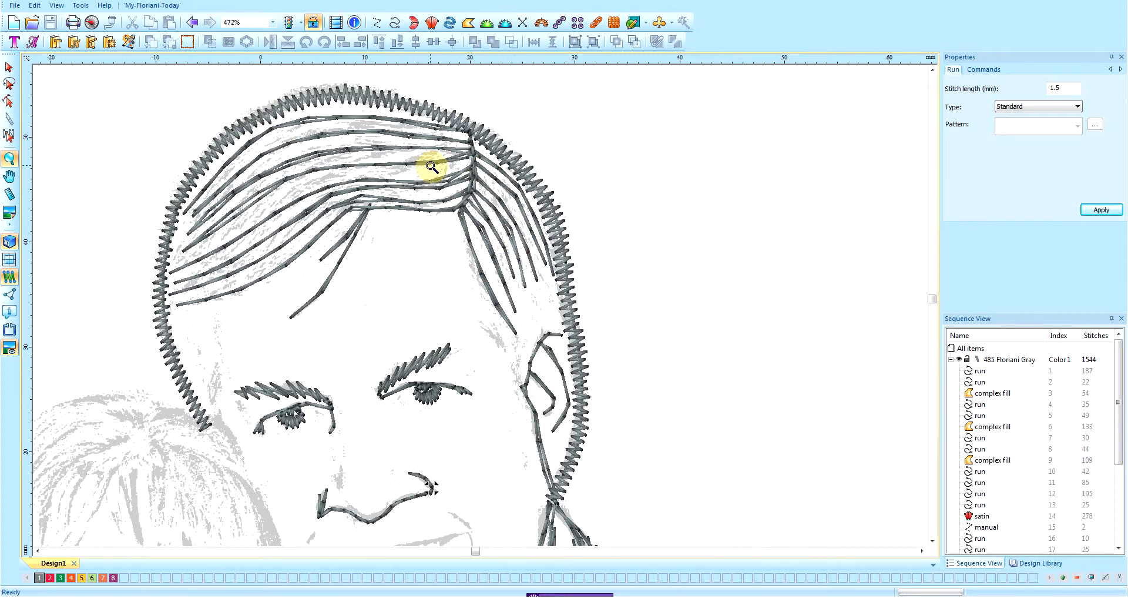
pyautogui.click(9, 66)
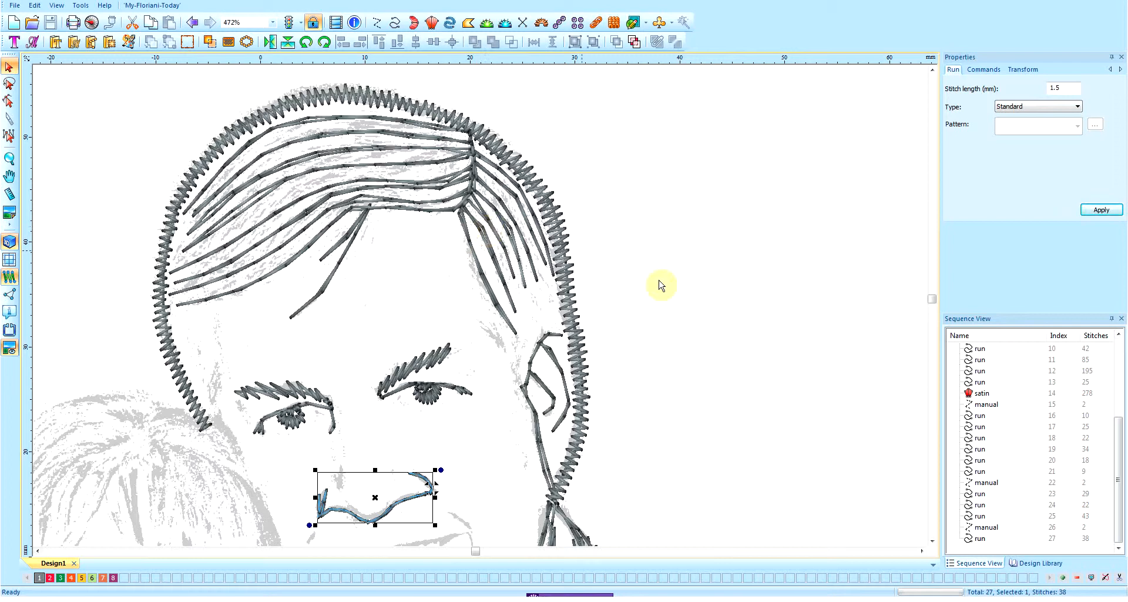
pyautogui.click(516, 254)
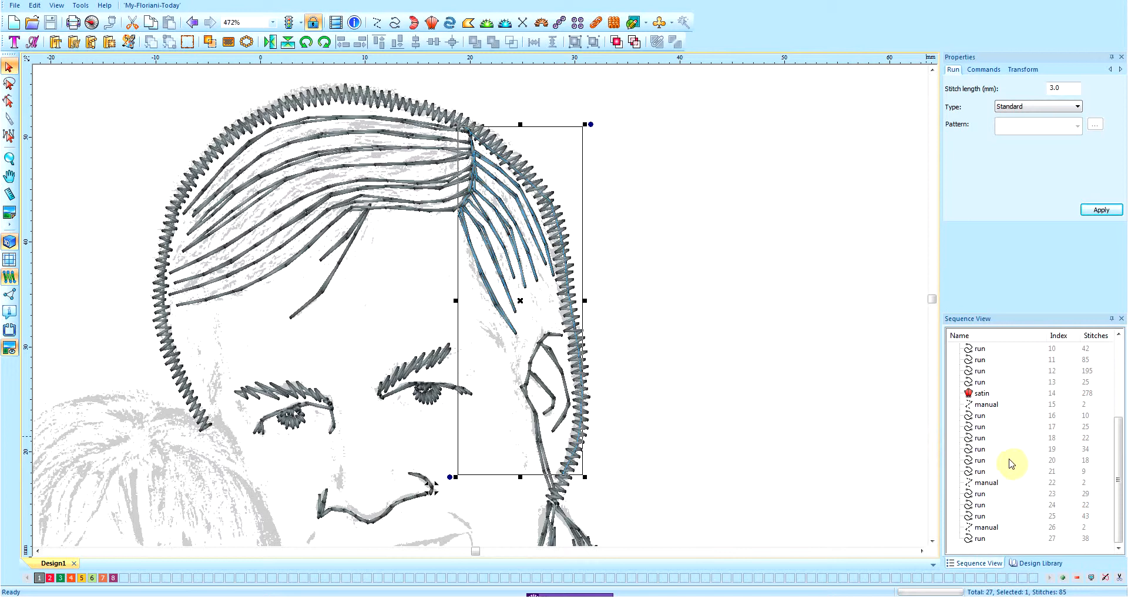
pyautogui.click(981, 360)
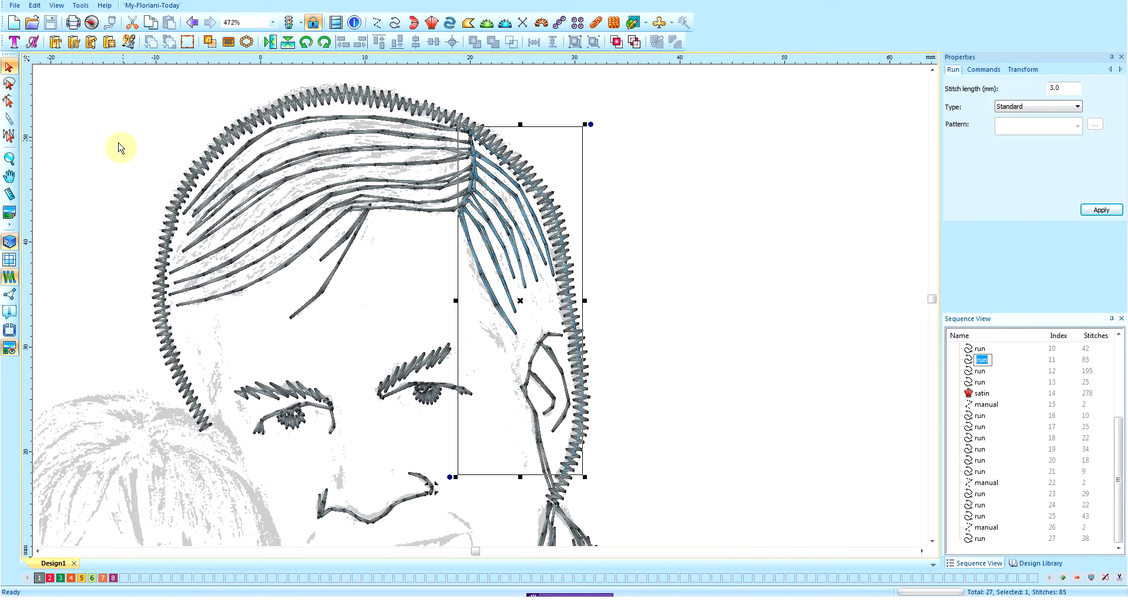
pyautogui.click(10, 103)
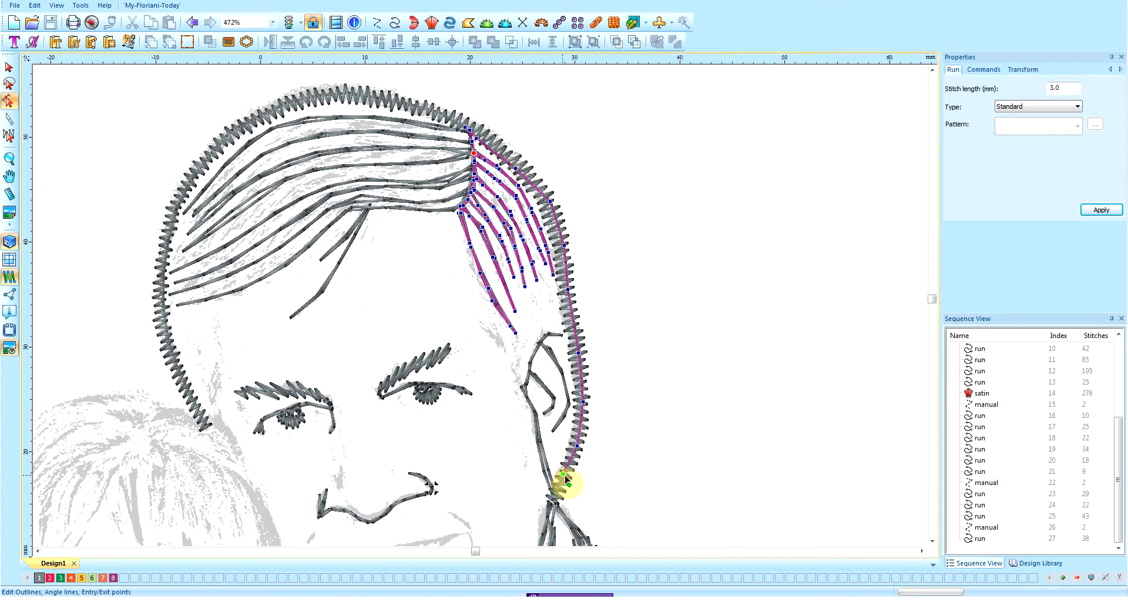
# Split the hair run at the top of the parting, separating the line along the head's edge from the side hair strands.
pyautogui.rightClick(465, 130)
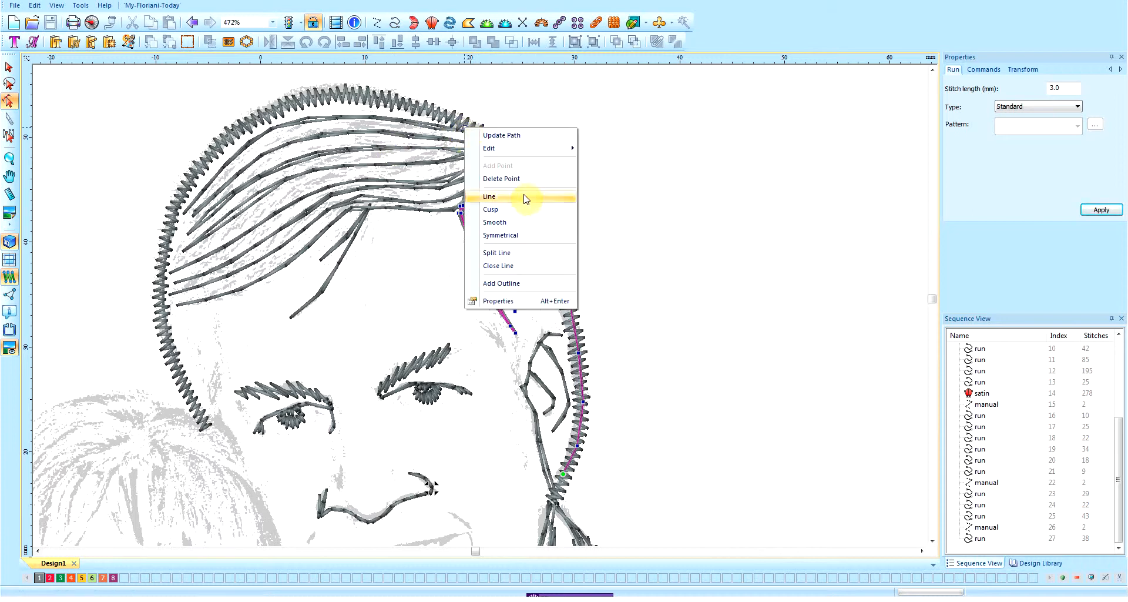
pyautogui.click(516, 259)
pyautogui.click(653, 211)
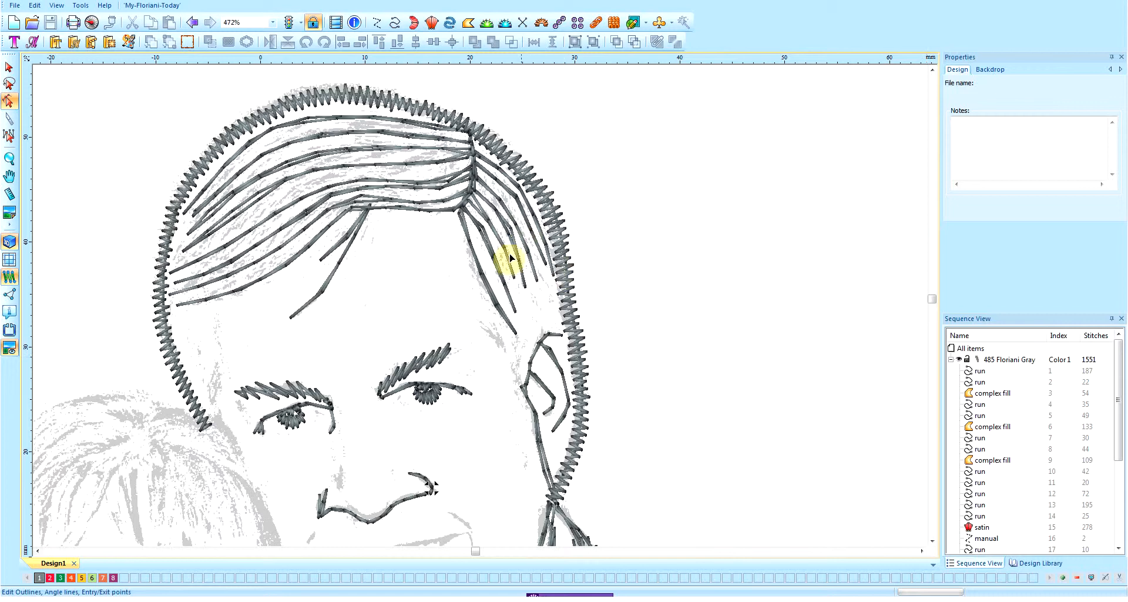
pyautogui.click(487, 245)
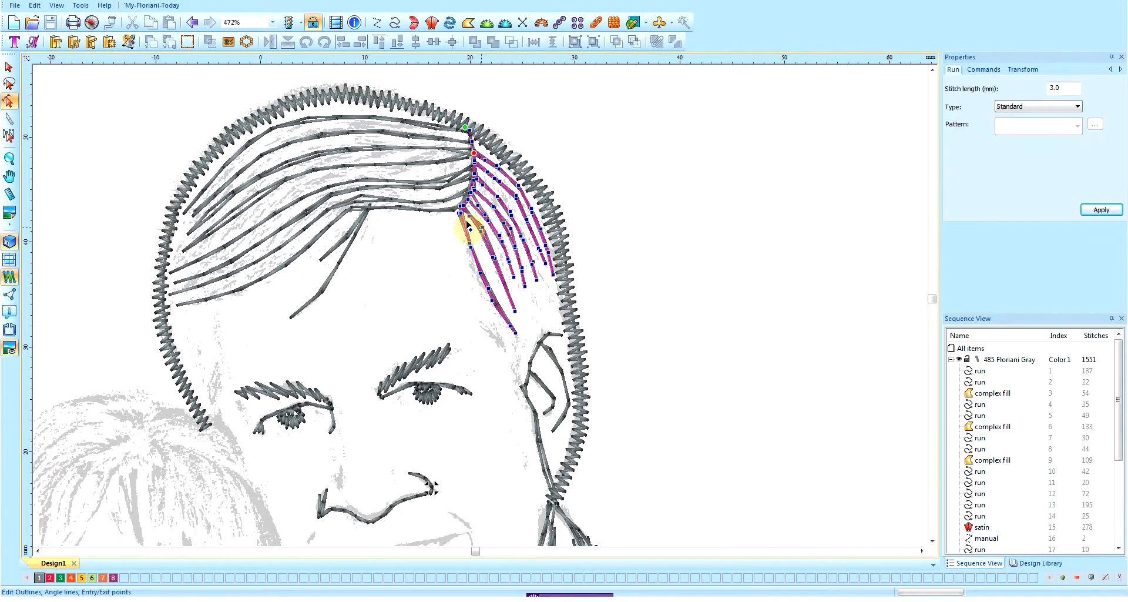
pyautogui.moveTo(466, 134); pyautogui.dragTo(465, 130)
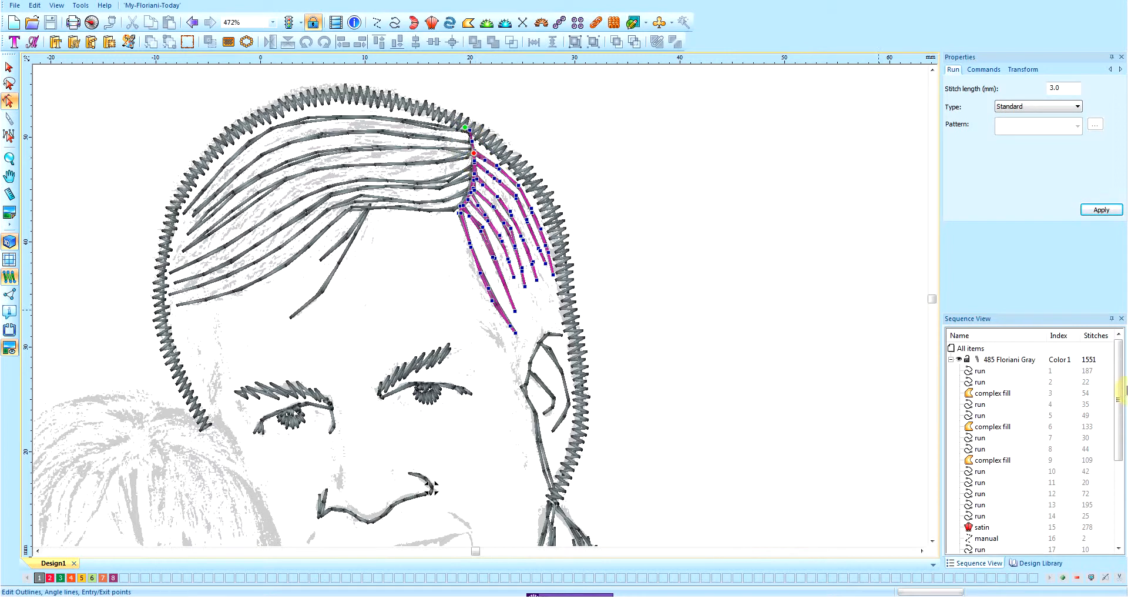
# Rename the run containing the side hair strands as Side Hair in the stitching sequence.
pyautogui.moveTo(1119, 386); pyautogui.dragTo(1113, 452)
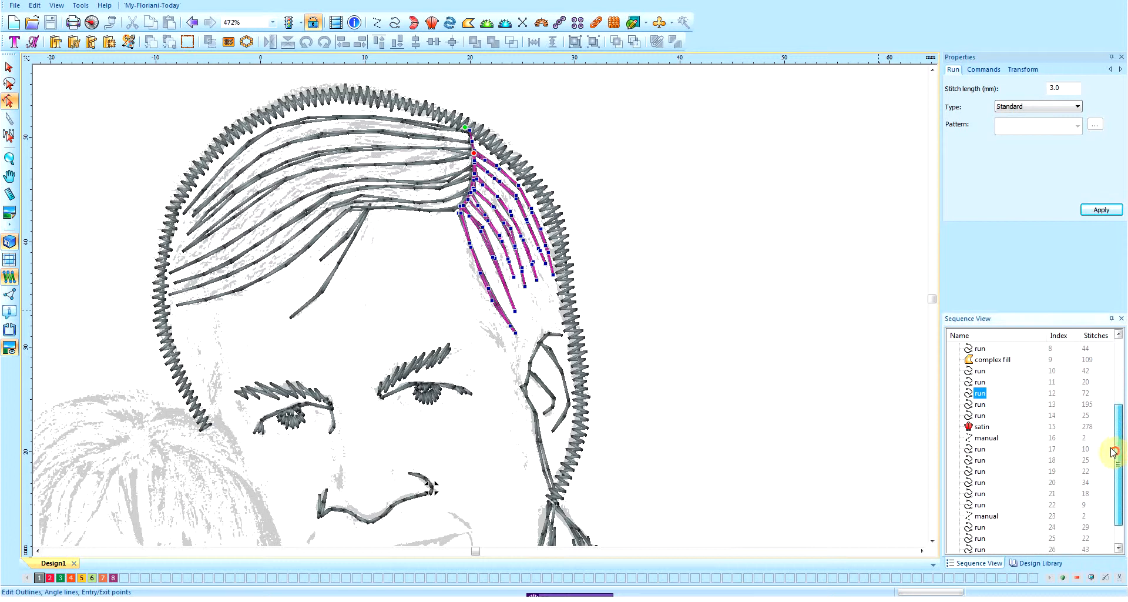
pyautogui.rightClick(981, 393)
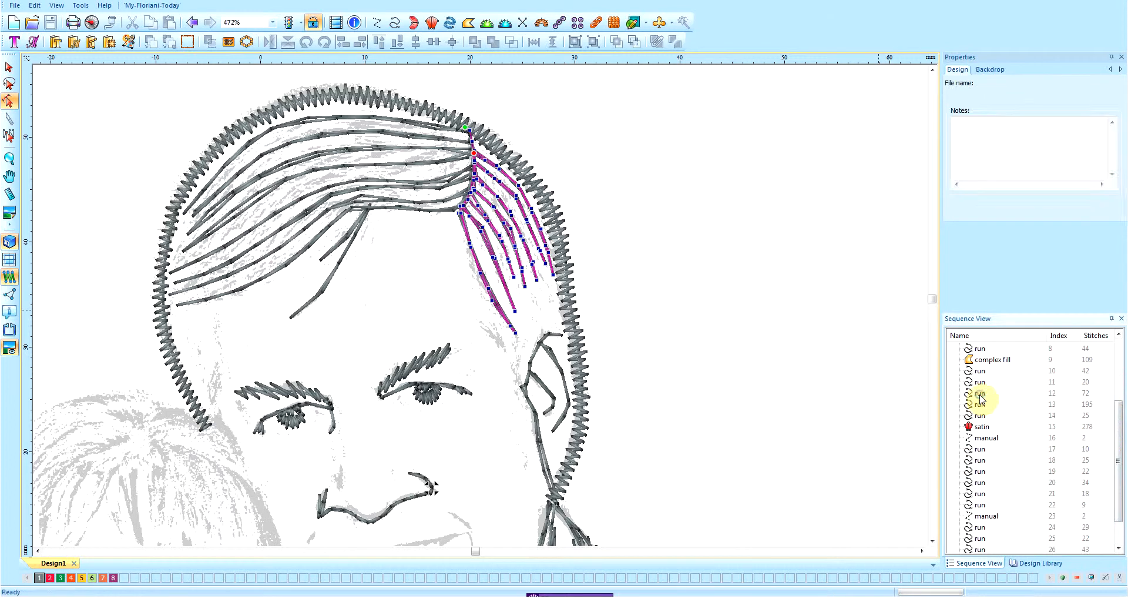
pyautogui.click(980, 394)
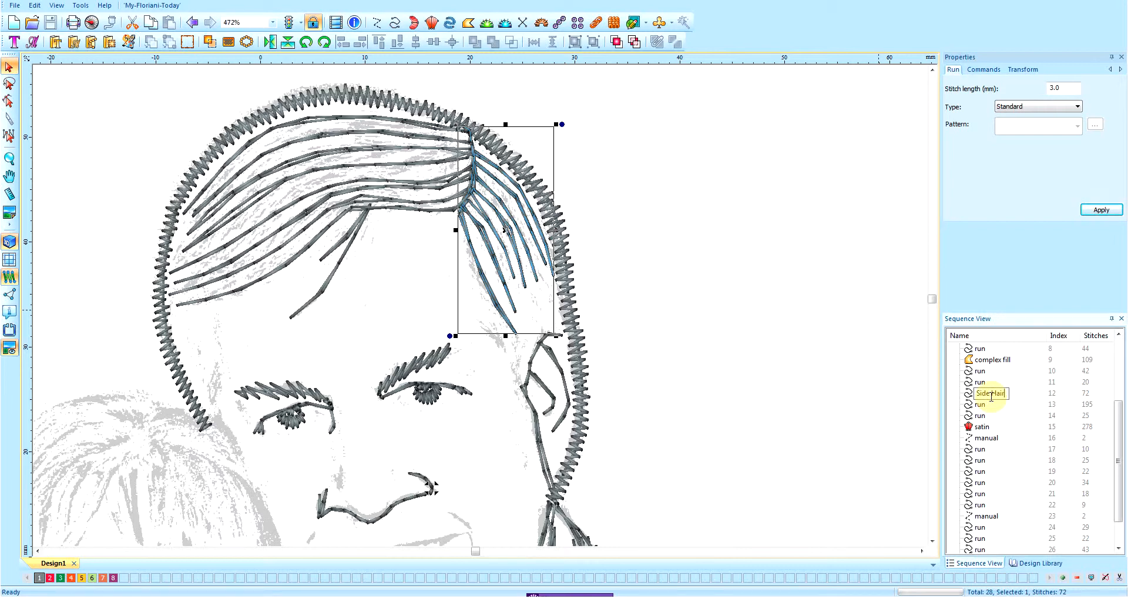
pyautogui.press('Return')
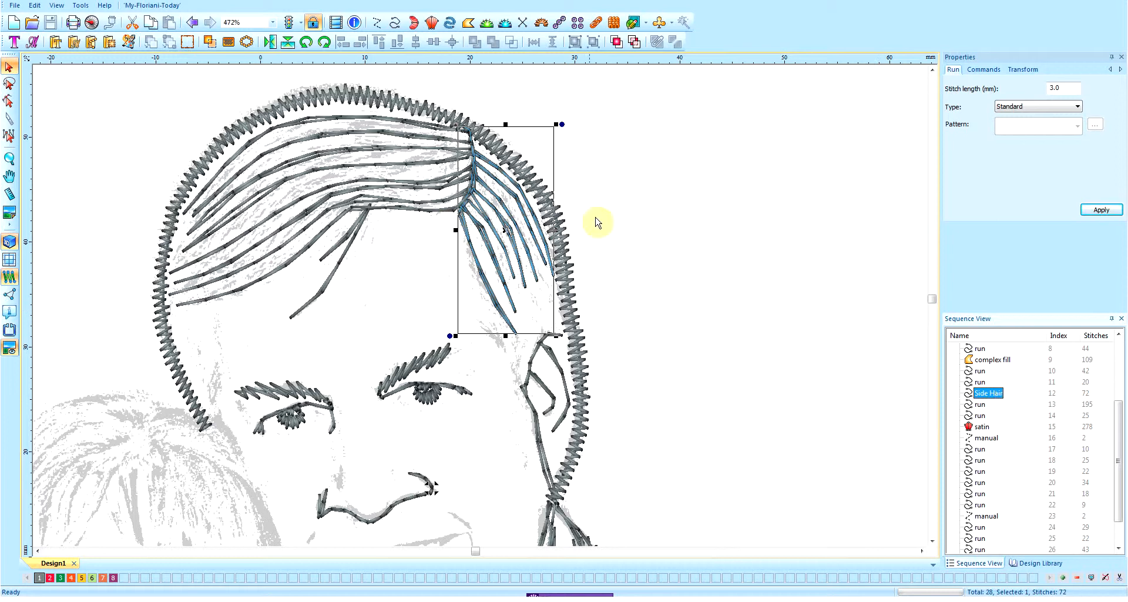
# Rename the run leading up the head's edge as Travel and compare it with the Side Hair run.
pyautogui.click(978, 382)
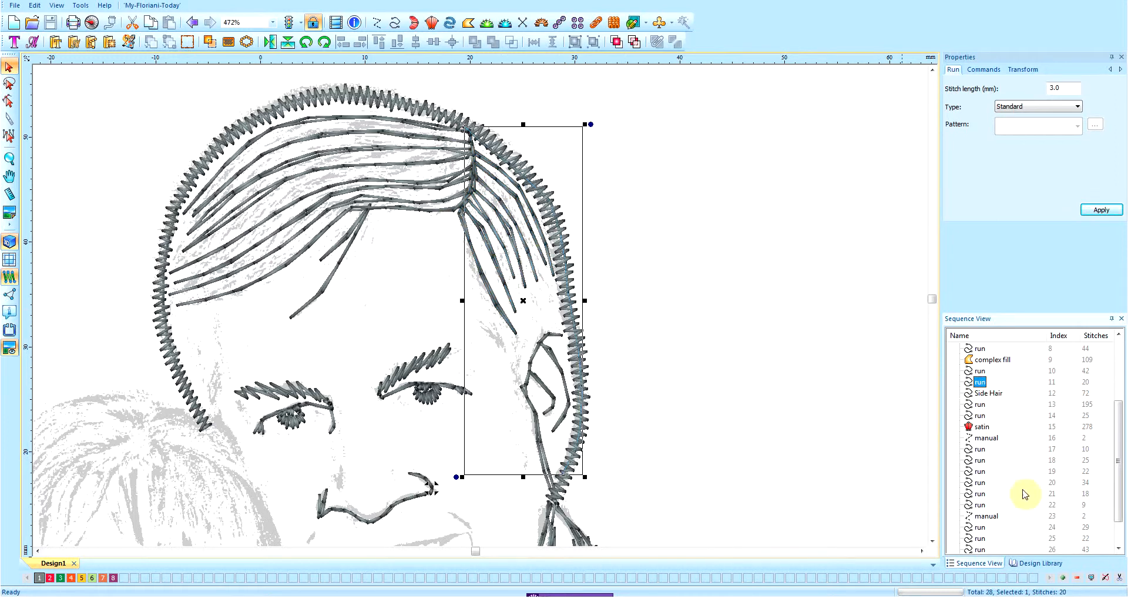
pyautogui.rightClick(979, 383)
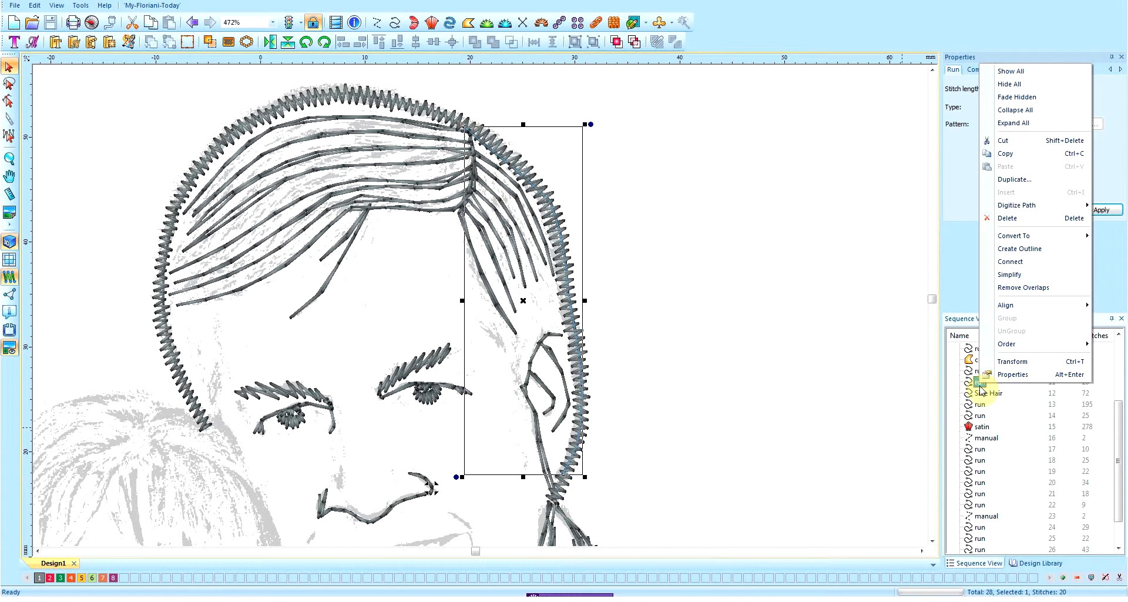
pyautogui.rightClick(980, 387)
pyautogui.click(979, 386)
pyautogui.click(980, 387)
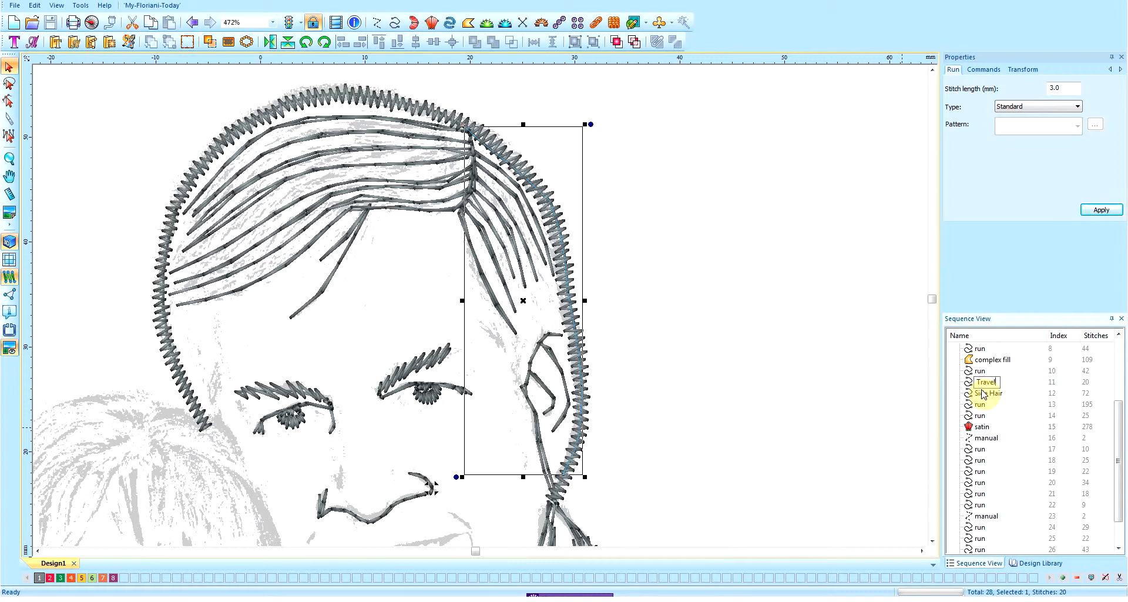
pyautogui.press('Return')
pyautogui.click(990, 393)
pyautogui.click(984, 382)
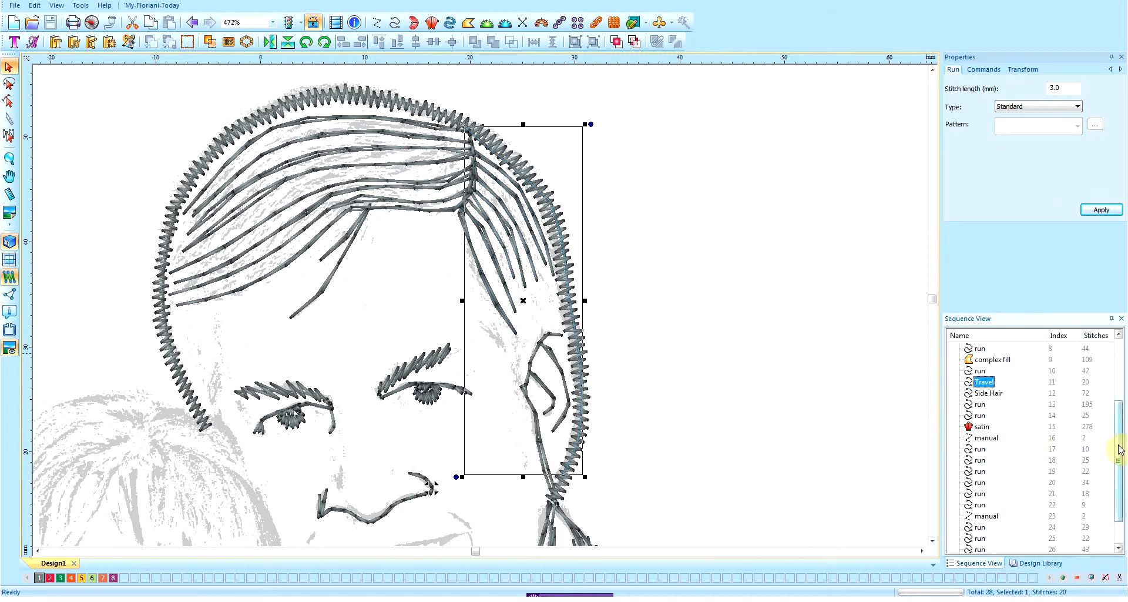
# Start a complex fill after the nose run and outline the side hair's outer edge from the parting down to above the ear.
pyautogui.moveTo(1118, 448); pyautogui.dragTo(1119, 473)
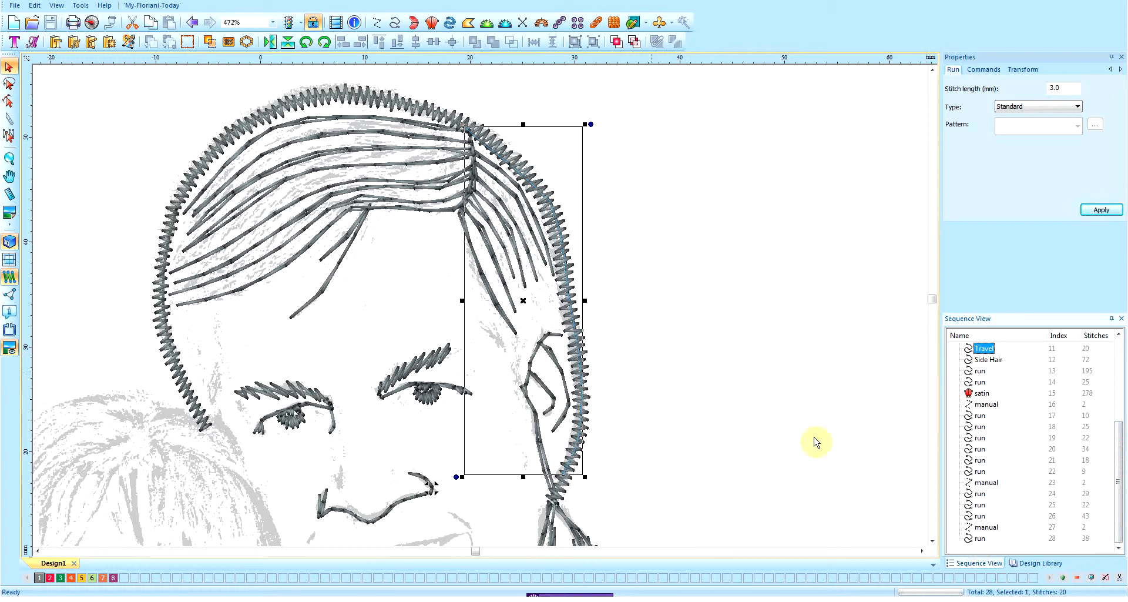
pyautogui.click(980, 538)
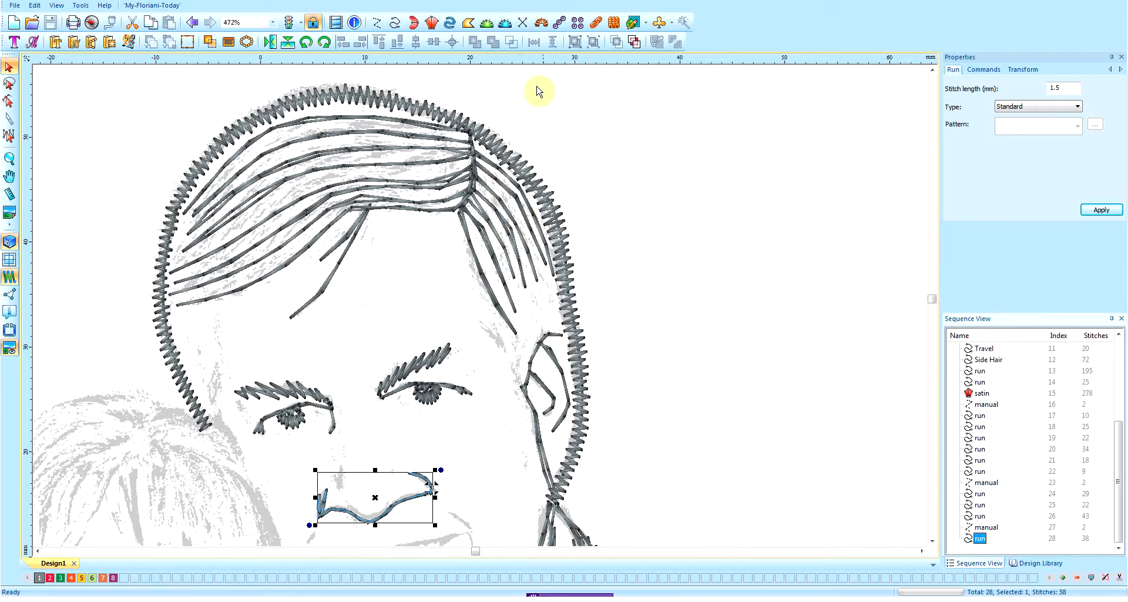
pyautogui.click(471, 26)
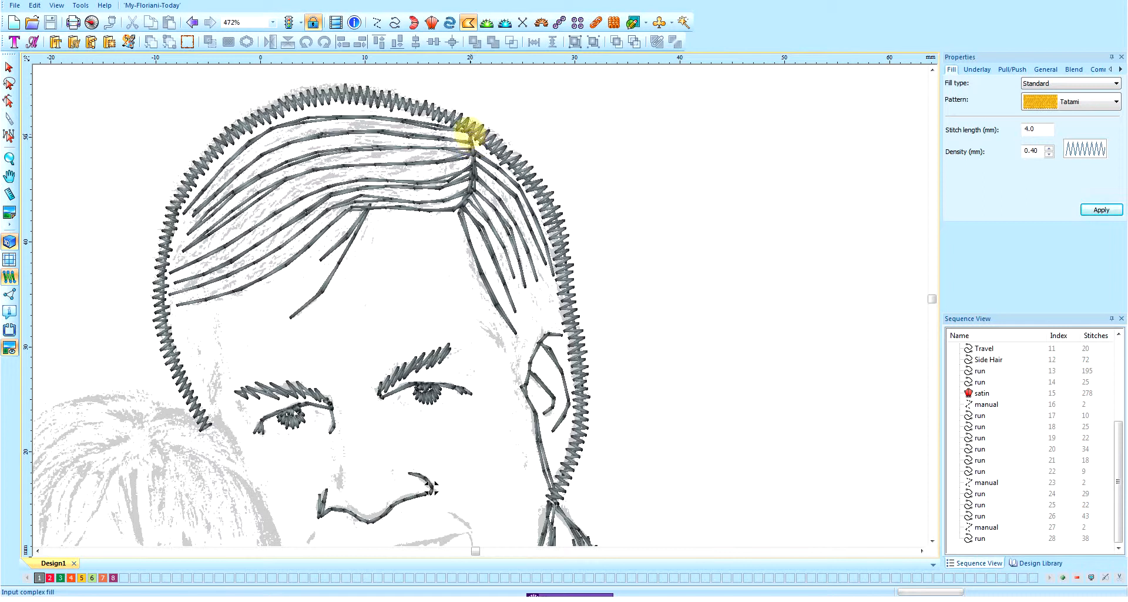
pyautogui.click(471, 134)
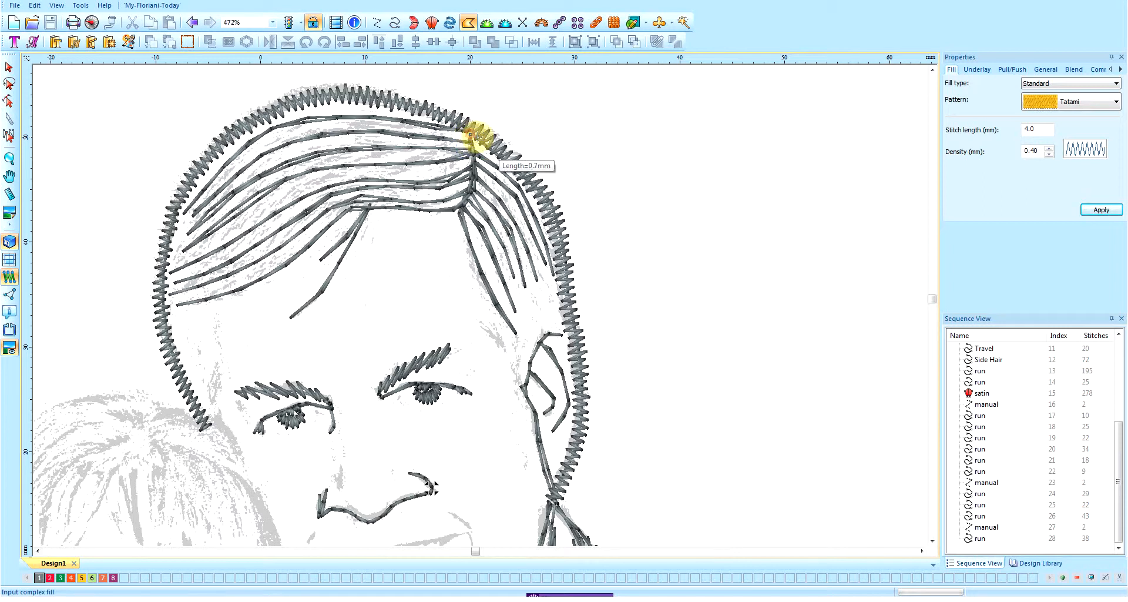
pyautogui.click(485, 136)
pyautogui.click(507, 159)
pyautogui.click(535, 182)
pyautogui.click(546, 209)
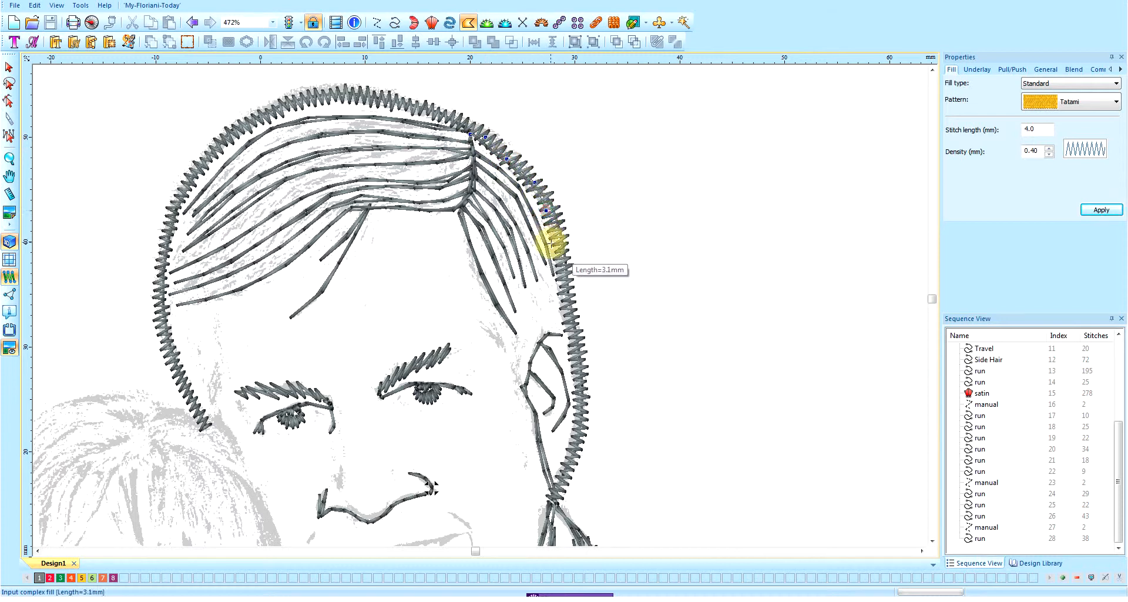
pyautogui.click(558, 246)
pyautogui.click(562, 266)
pyautogui.click(565, 289)
pyautogui.click(565, 303)
pyautogui.click(565, 310)
pyautogui.click(559, 320)
# Outline the side hair's lower edge and inner hairline back up to the parting and finish the complex fill.
pyautogui.click(538, 329)
pyautogui.click(520, 341)
pyautogui.click(506, 350)
pyautogui.click(493, 338)
pyautogui.click(479, 315)
pyautogui.click(469, 281)
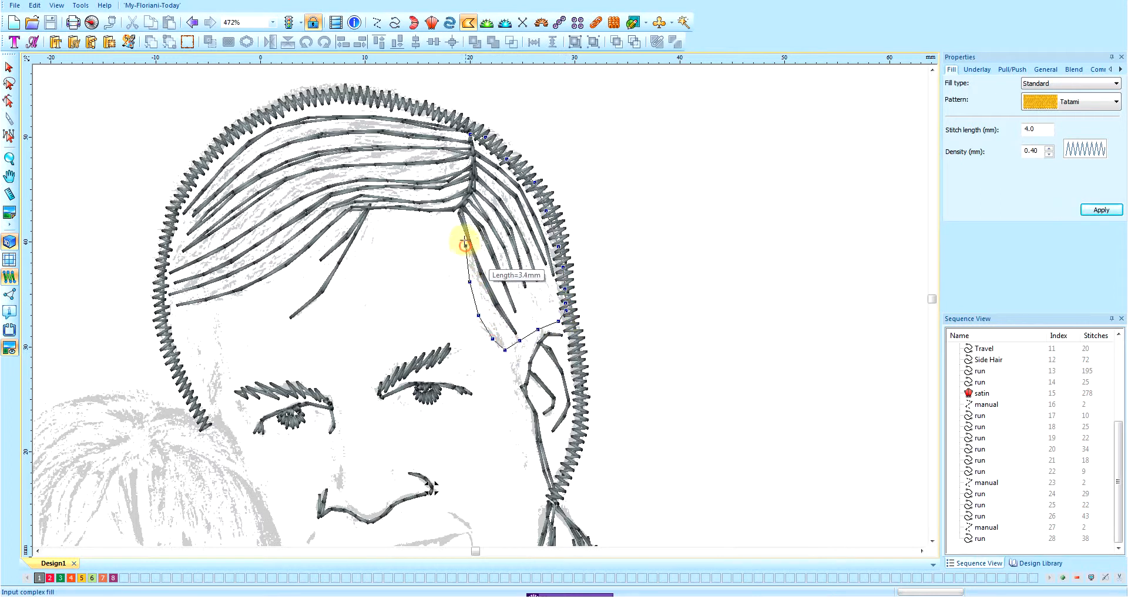
pyautogui.click(464, 246)
pyautogui.click(461, 206)
pyautogui.click(470, 188)
pyautogui.click(471, 159)
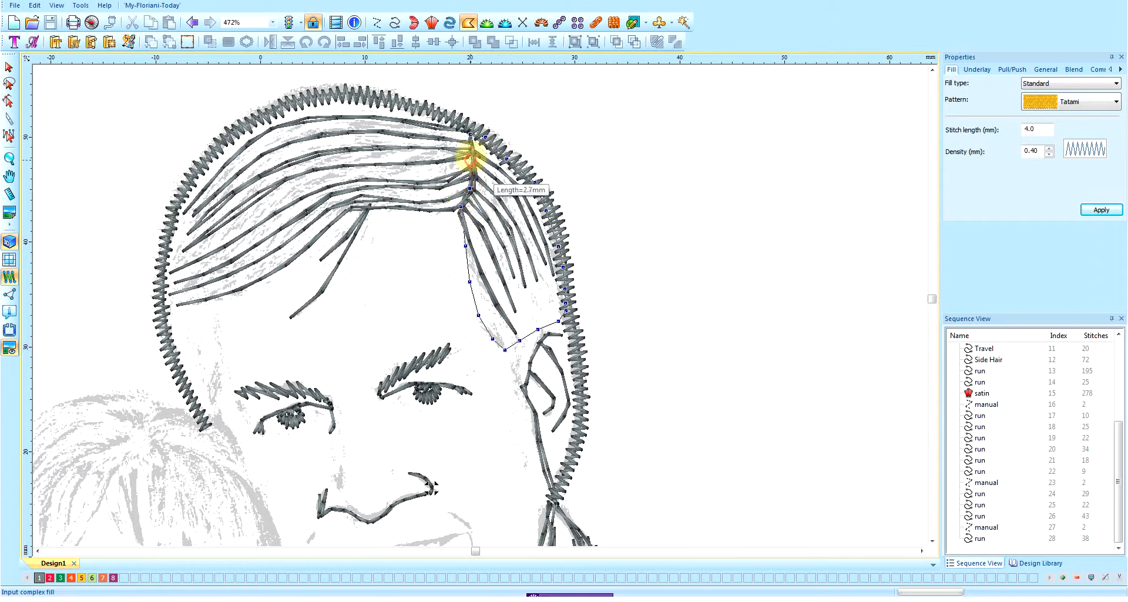
pyautogui.click(470, 135)
pyautogui.press('Return')
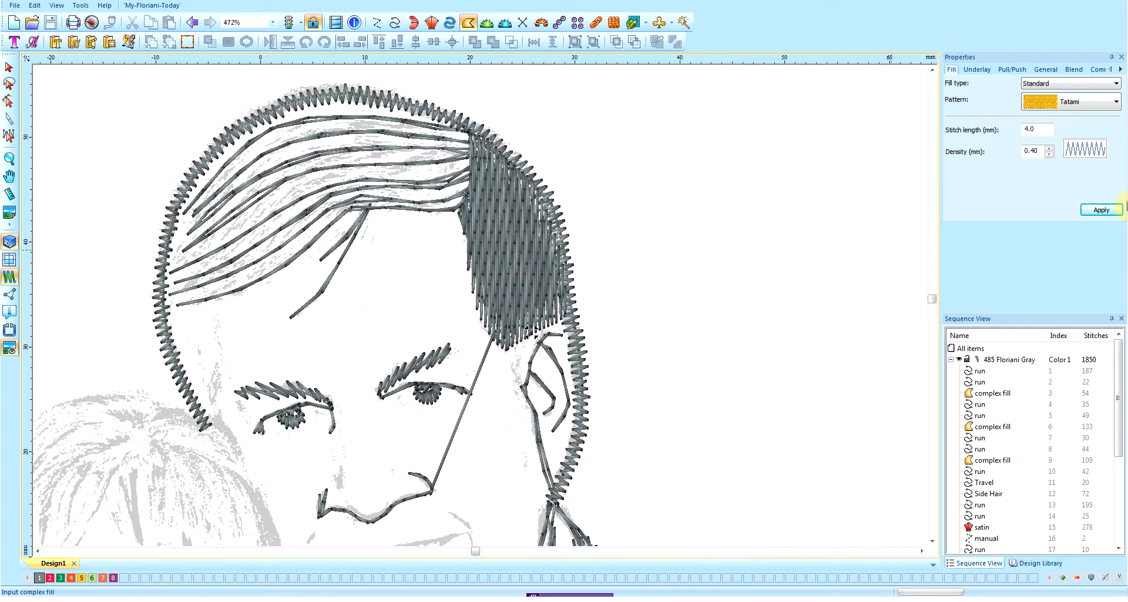
# Try to set the new complex fill's density to 0.80 mm.
pyautogui.click(1048, 148)
pyautogui.click(1049, 149)
pyautogui.click(1049, 149)
pyautogui.click(1049, 149)
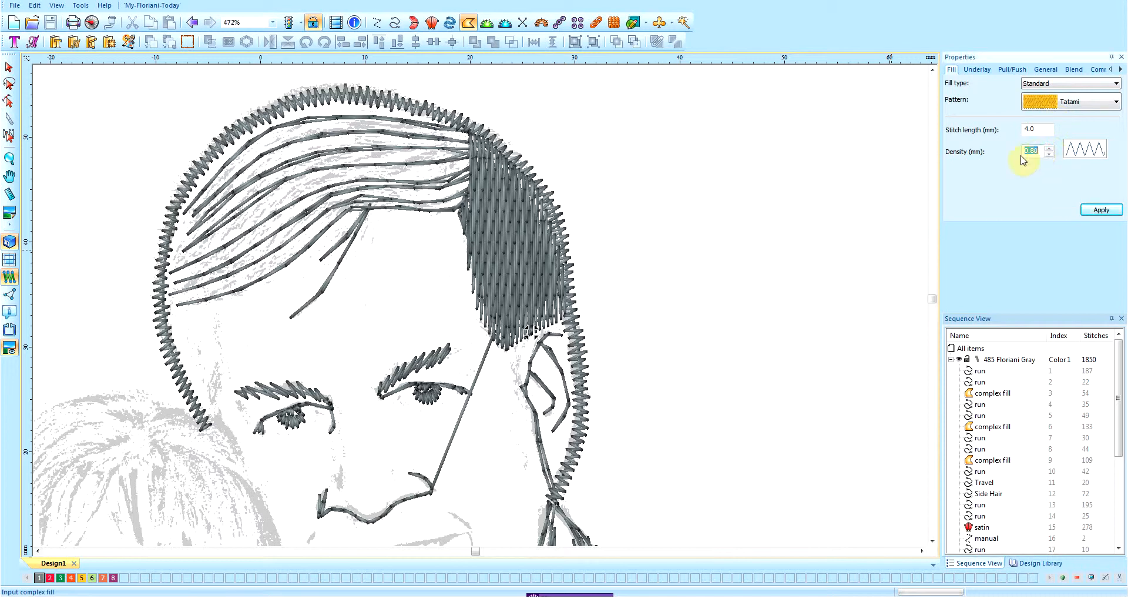
pyautogui.click(1101, 212)
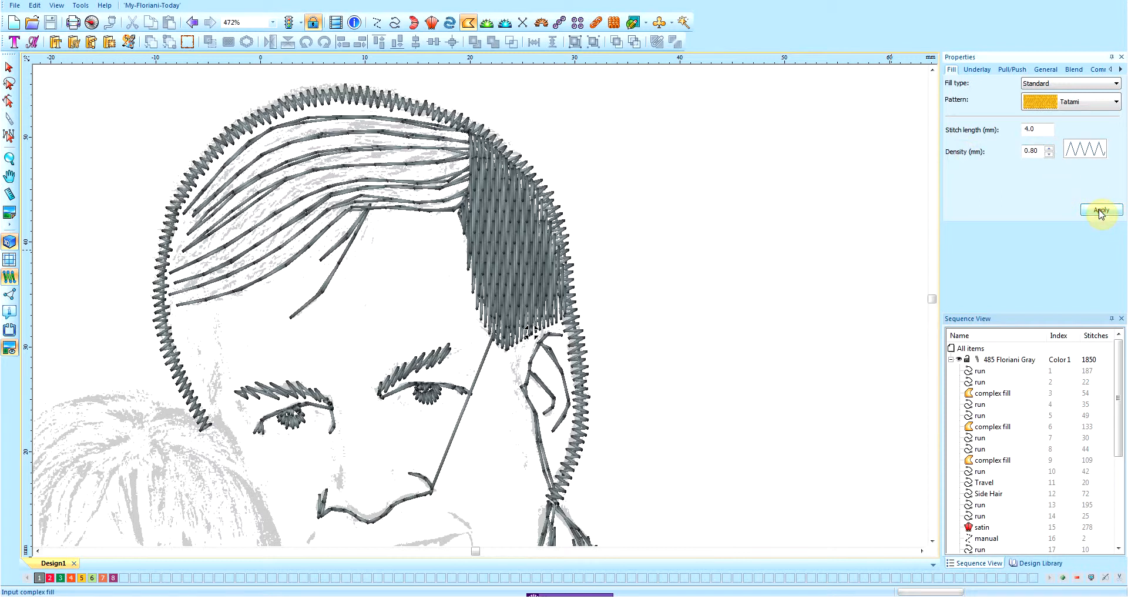
# Select the side hair's complex fill and set its density to 0.80 mm.
pyautogui.click(9, 66)
pyautogui.click(511, 262)
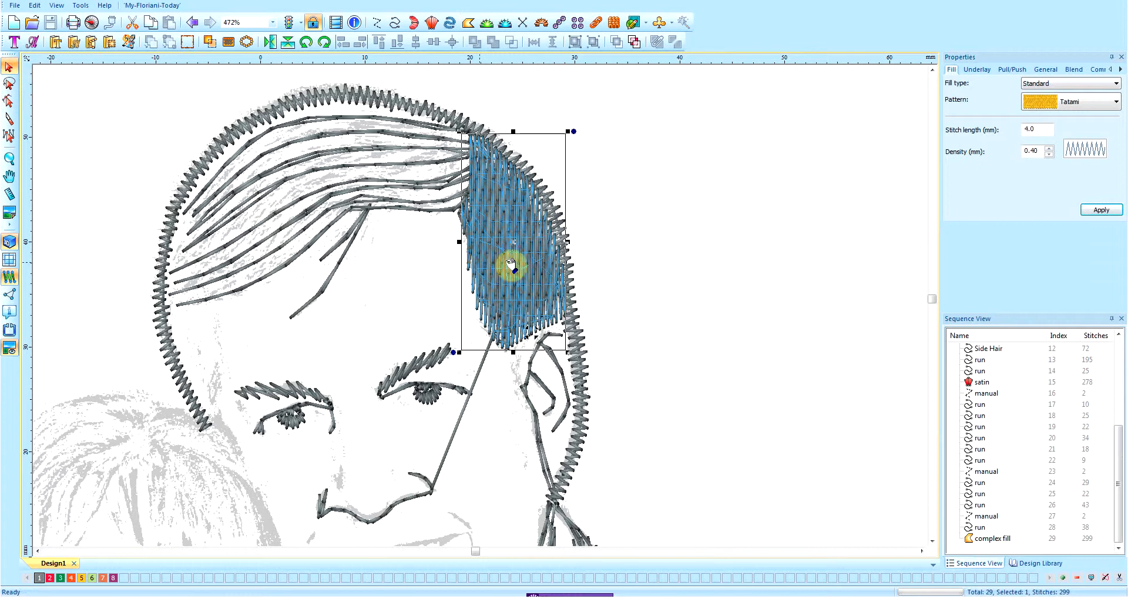
pyautogui.click(1050, 149)
pyautogui.click(1049, 149)
pyautogui.click(1050, 149)
pyautogui.click(1049, 148)
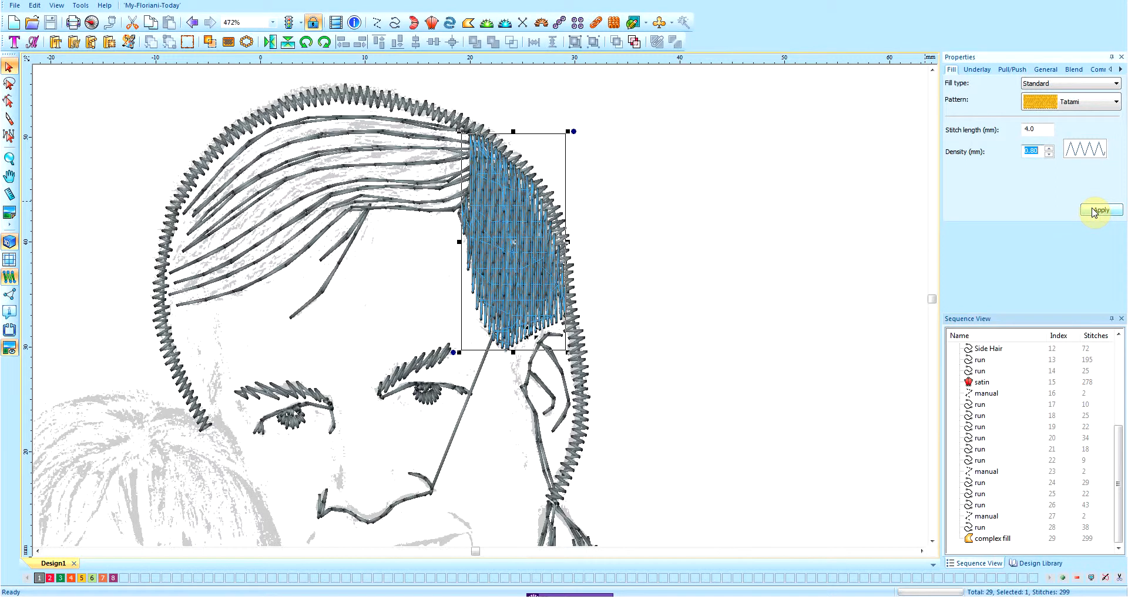
pyautogui.click(1095, 210)
# Remove the perpendicular underlay from the side hair's complex fill.
pyautogui.click(978, 70)
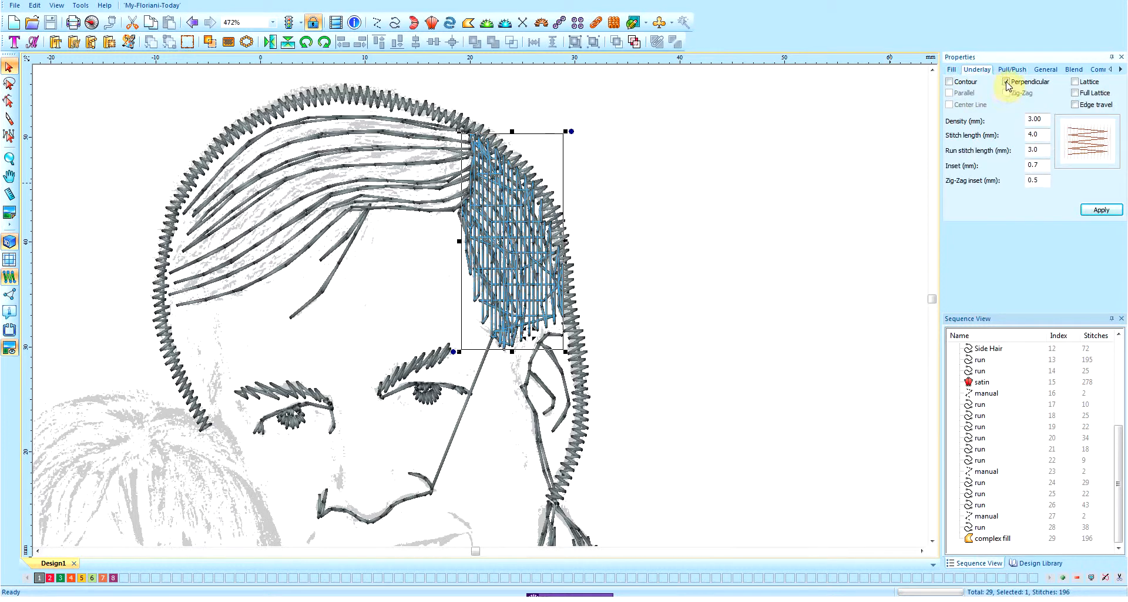
pyautogui.click(1006, 82)
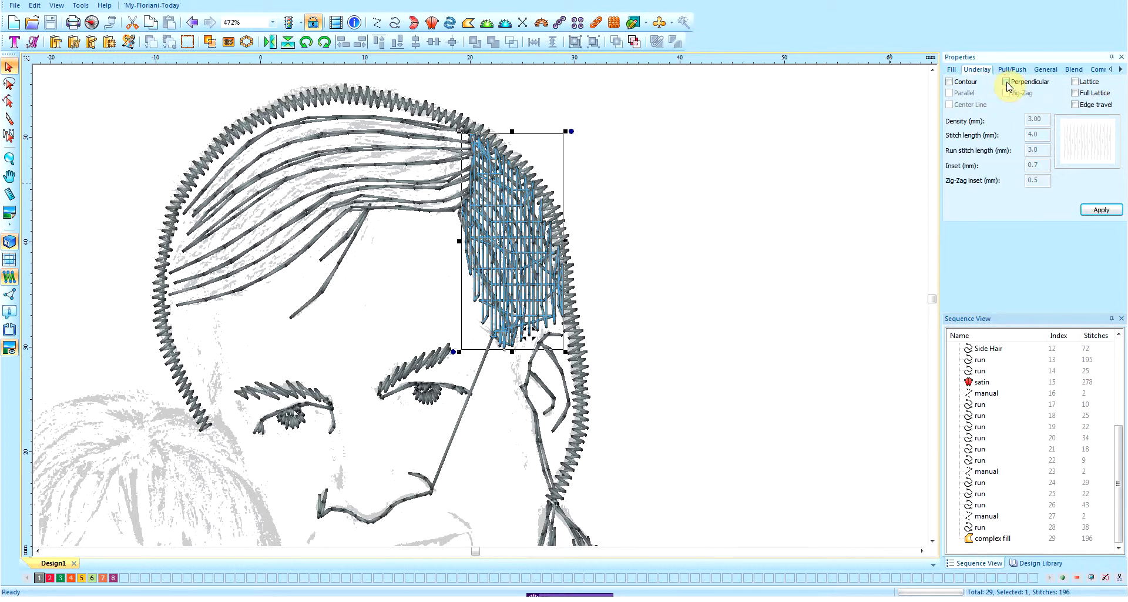
pyautogui.click(1097, 210)
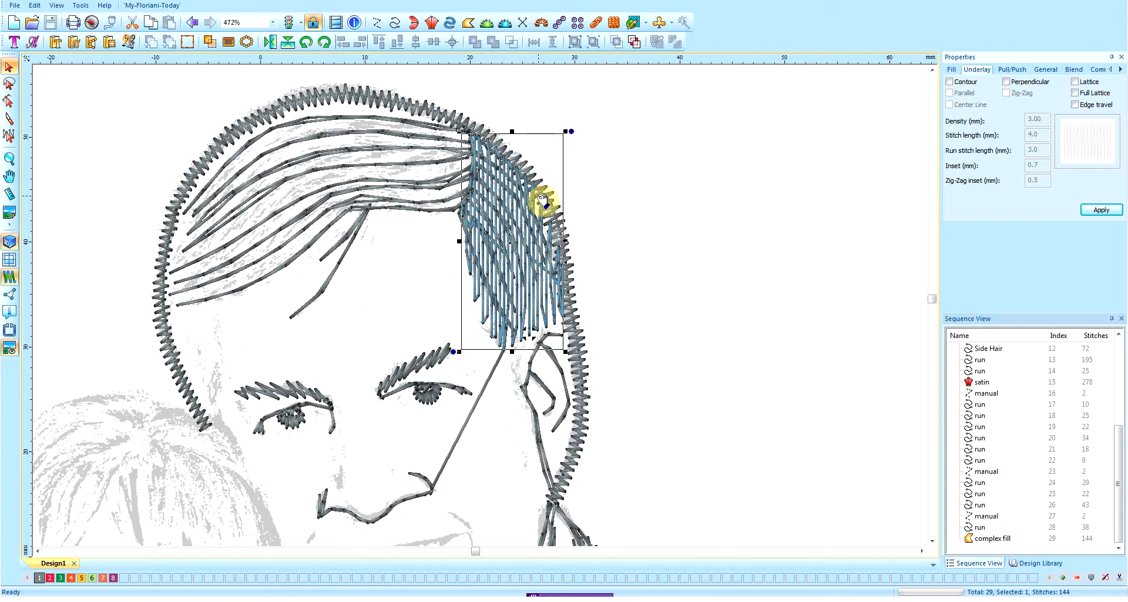
# Tilt the fill's angle line diagonally from the parting to above the ear and update the stitches.
pyautogui.click(9, 105)
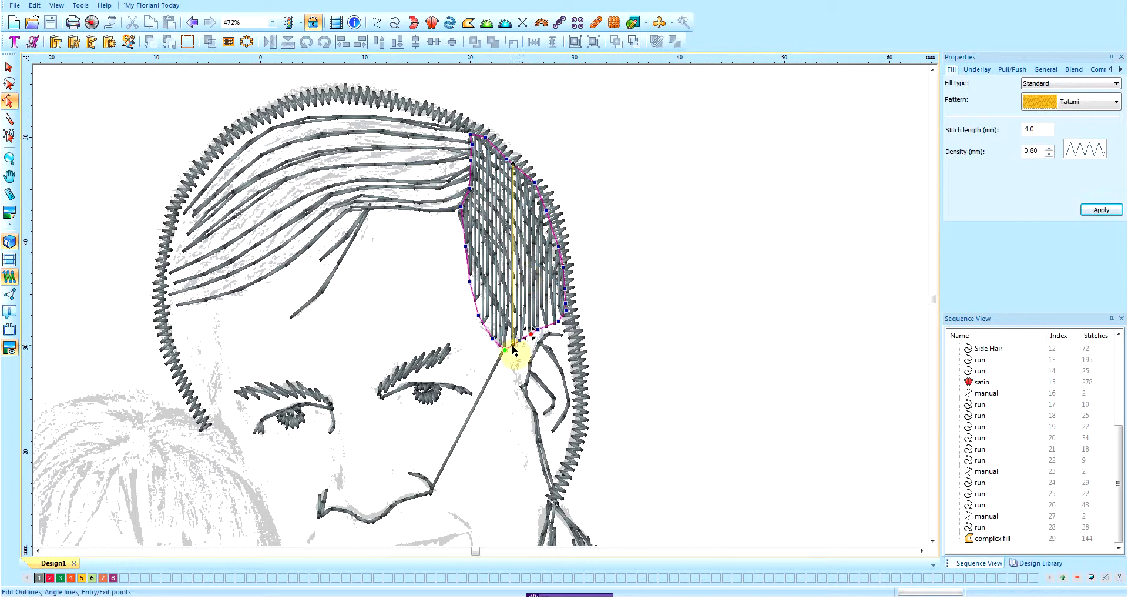
pyautogui.moveTo(514, 346); pyautogui.dragTo(556, 322)
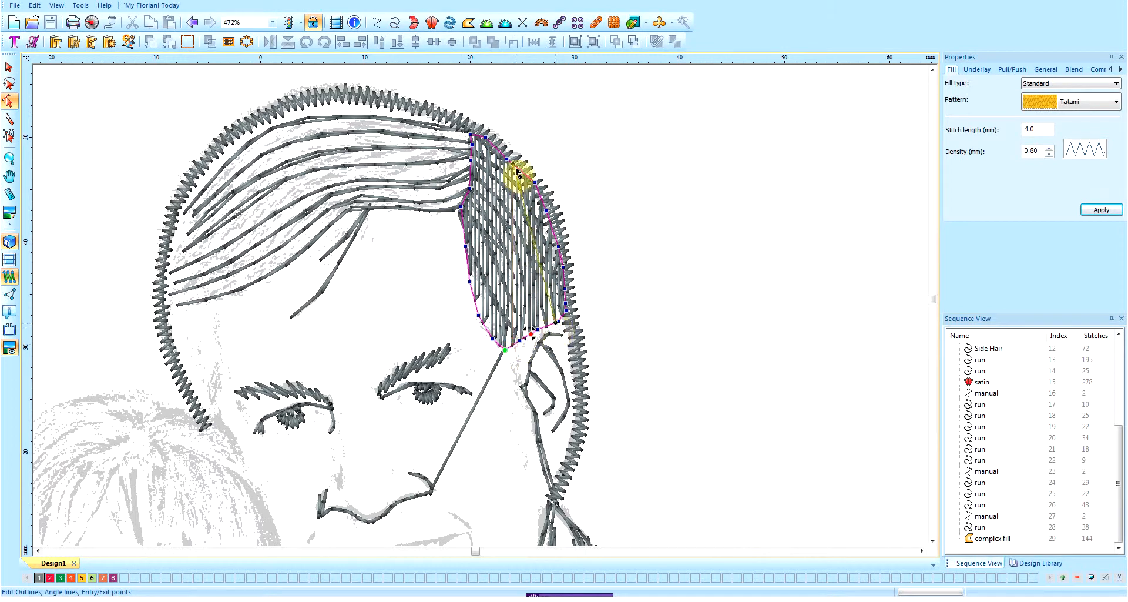
pyautogui.moveTo(513, 169); pyautogui.dragTo(471, 174)
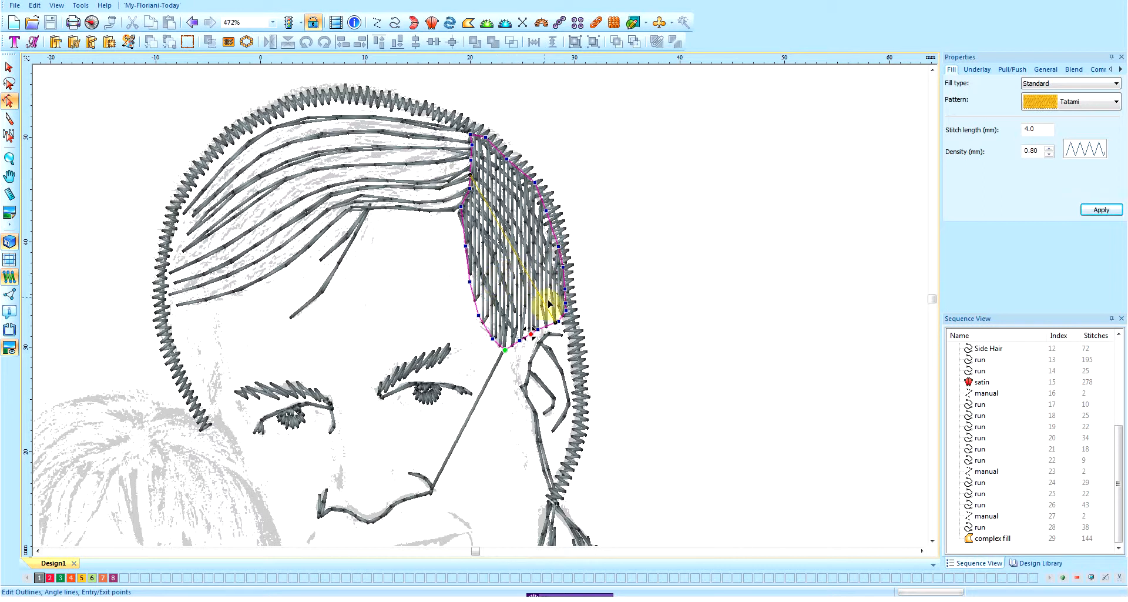
pyautogui.rightClick(601, 288)
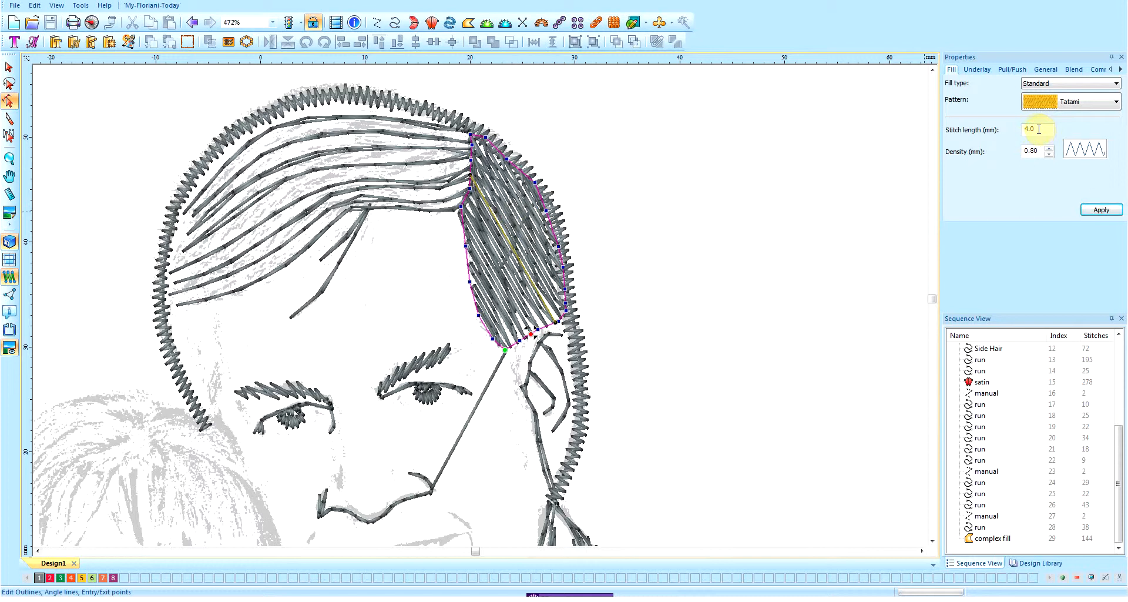
# Set the side hair fill's stitch length to 2.5 mm and deselect the fill.
pyautogui.moveTo(1038, 129); pyautogui.dragTo(1001, 134)
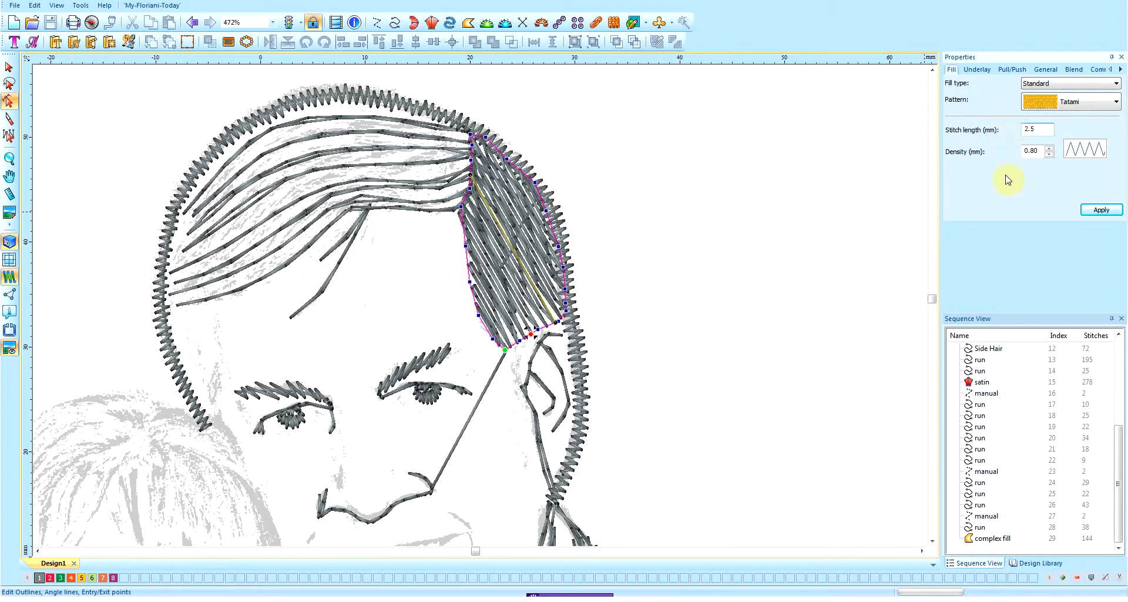
pyautogui.click(1094, 210)
pyautogui.click(794, 241)
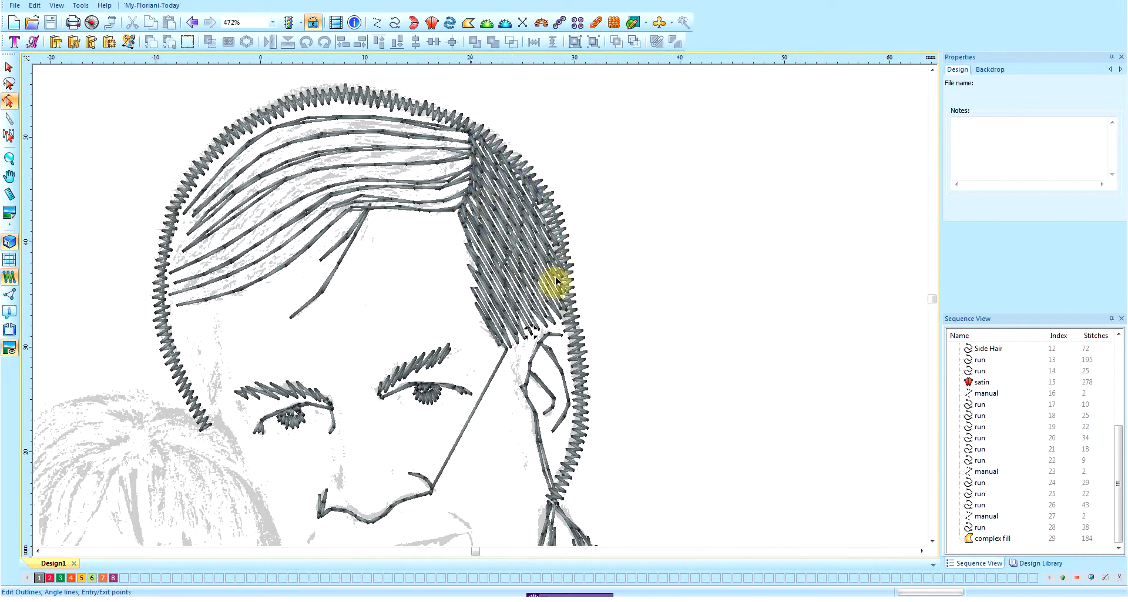
# Move the side hair's complex fill in the stitch sequence so it sits between the Travel run and Side Hair.
pyautogui.click(980, 538)
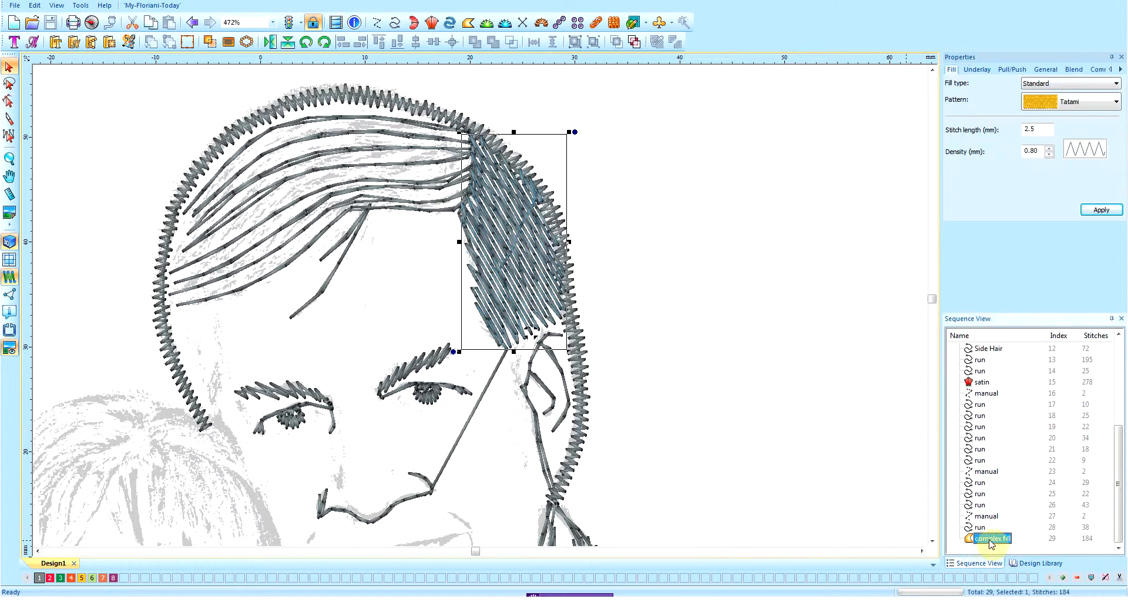
pyautogui.moveTo(1120, 477)
pyautogui.mouseDown()
pyautogui.moveTo(1119, 464)
pyautogui.moveTo(1120, 479)
pyautogui.mouseUp()
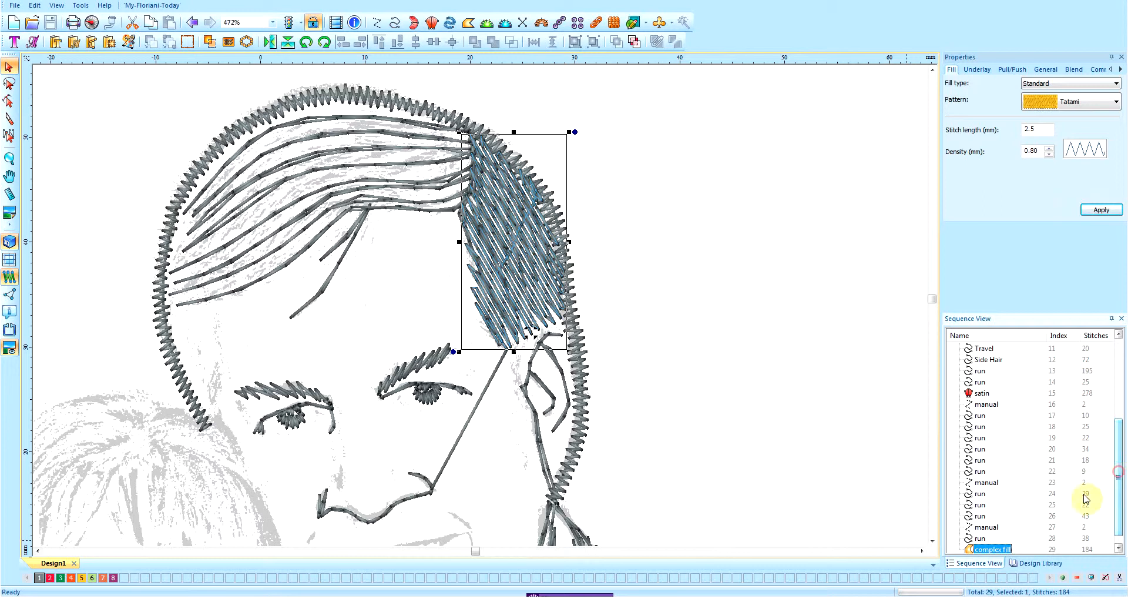
pyautogui.moveTo(994, 551); pyautogui.dragTo(992, 375)
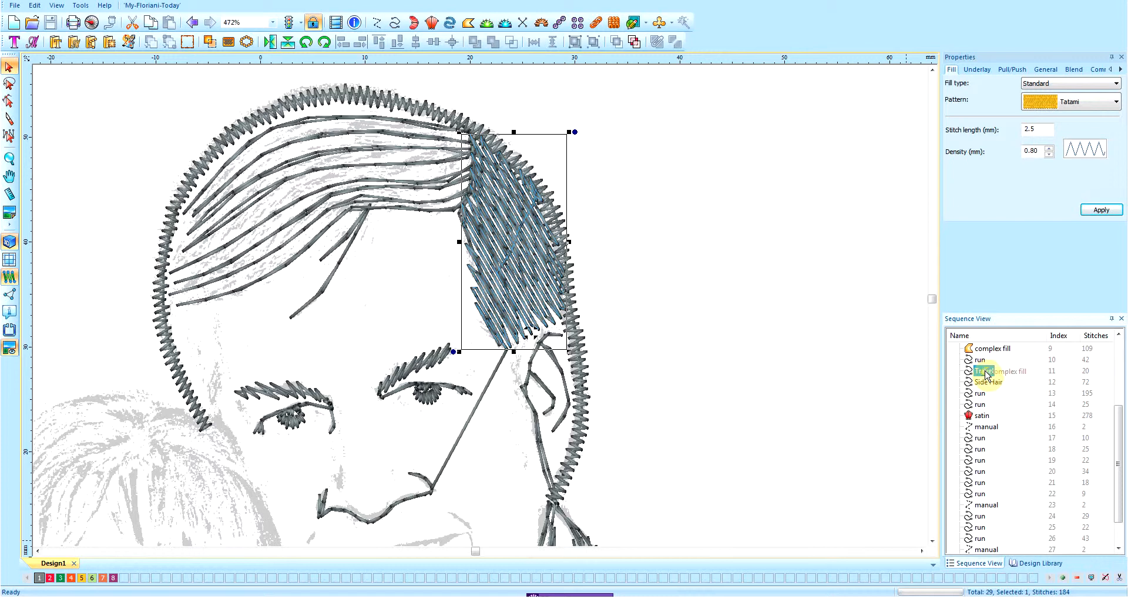
pyautogui.moveTo(986, 375); pyautogui.dragTo(985, 374)
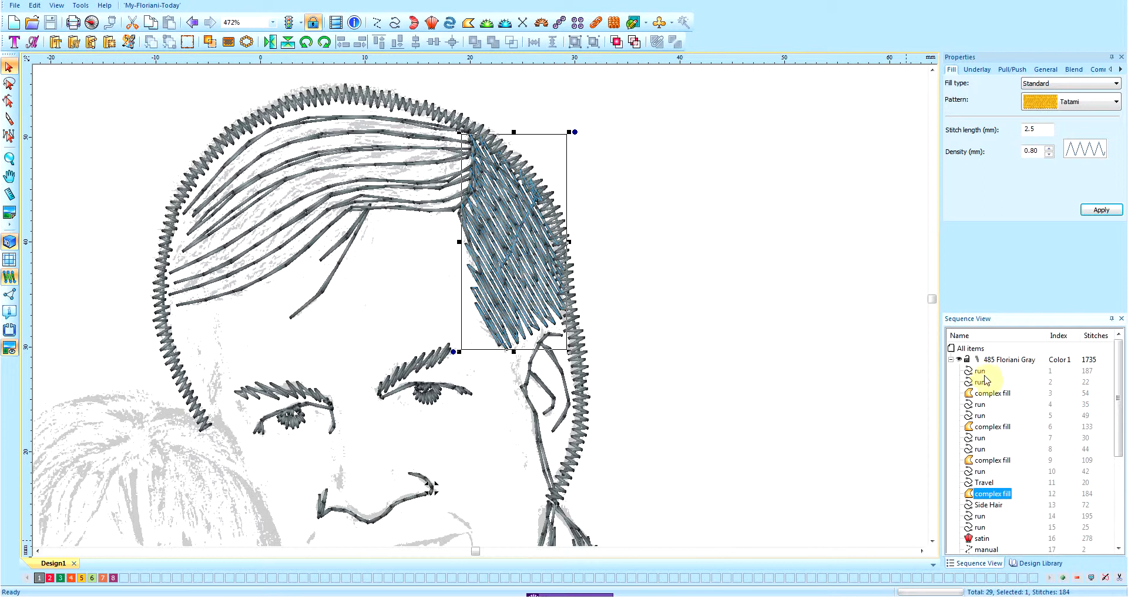
pyautogui.click(983, 483)
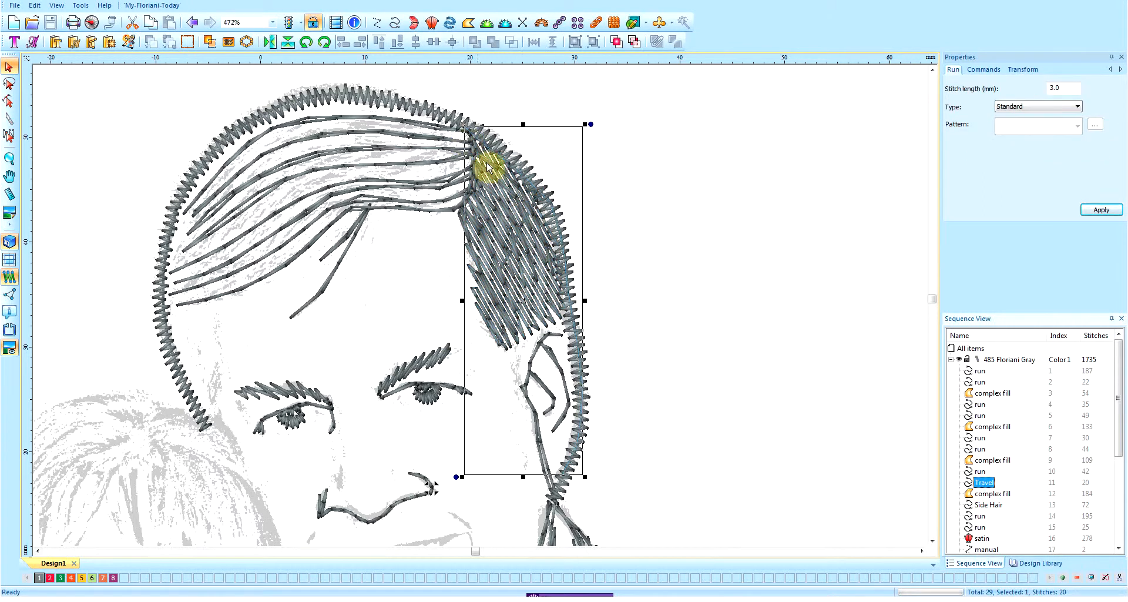
pyautogui.click(988, 495)
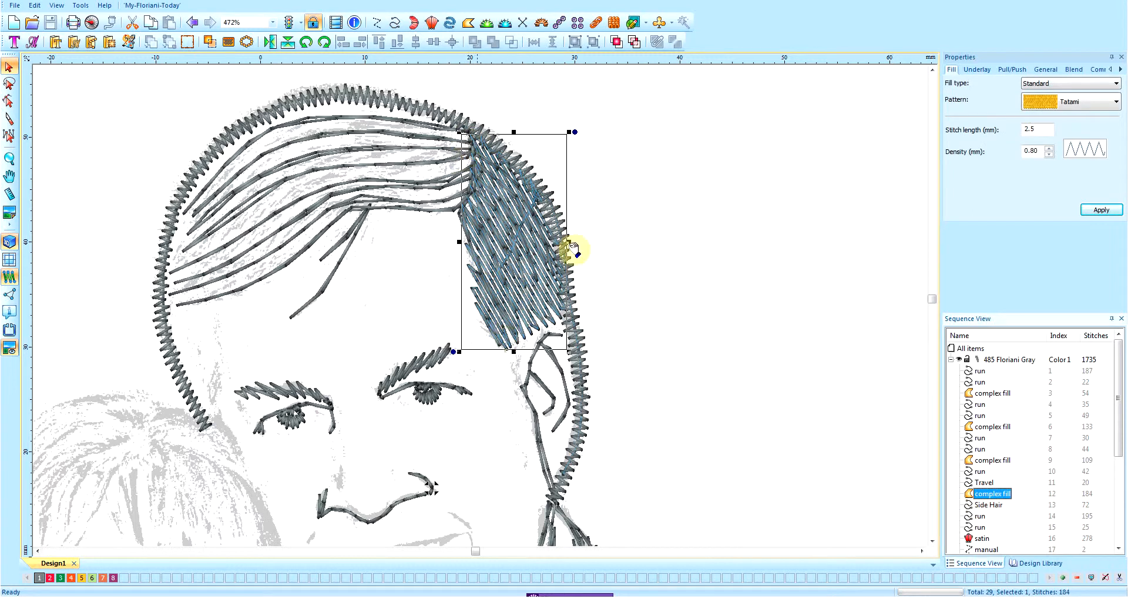
# Set the Side Hair run's stitch length to 3.5 mm and deselect it.
pyautogui.click(989, 506)
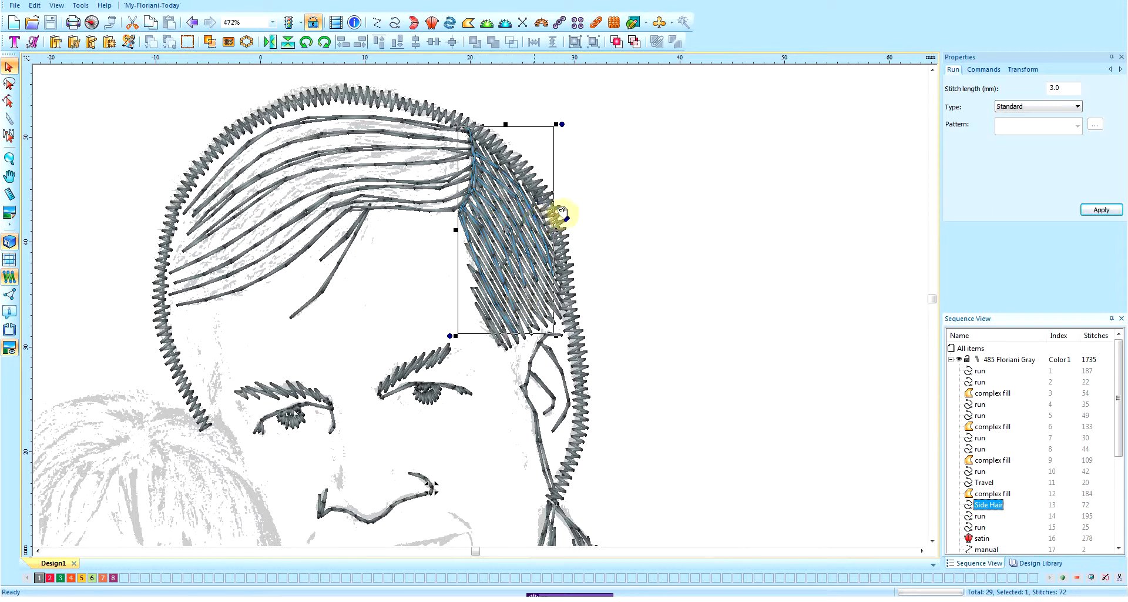
pyautogui.click(1063, 88)
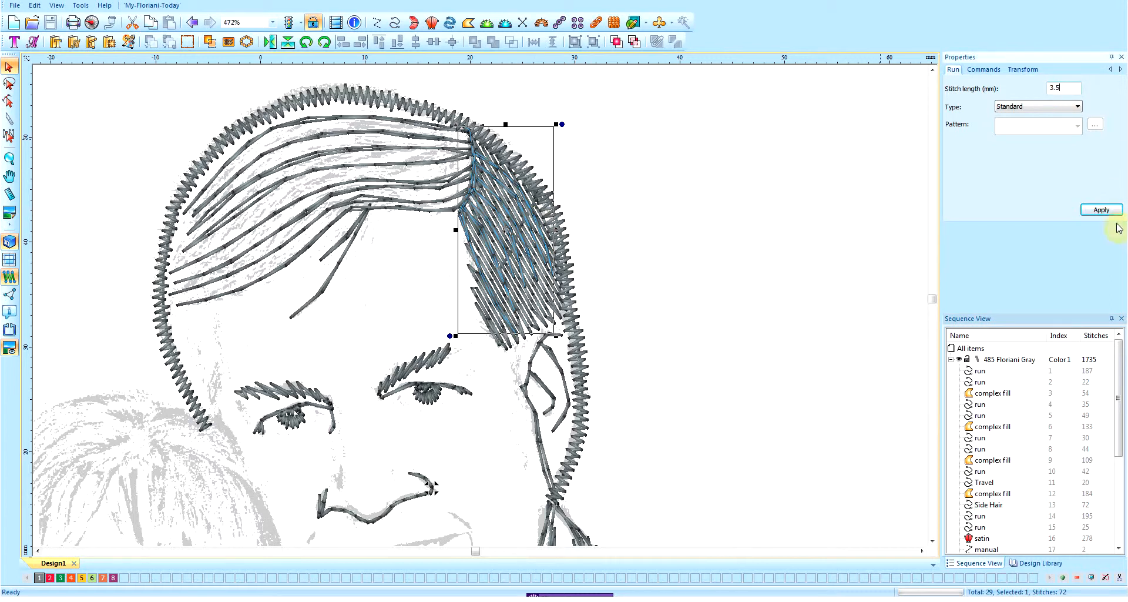
pyautogui.click(1102, 210)
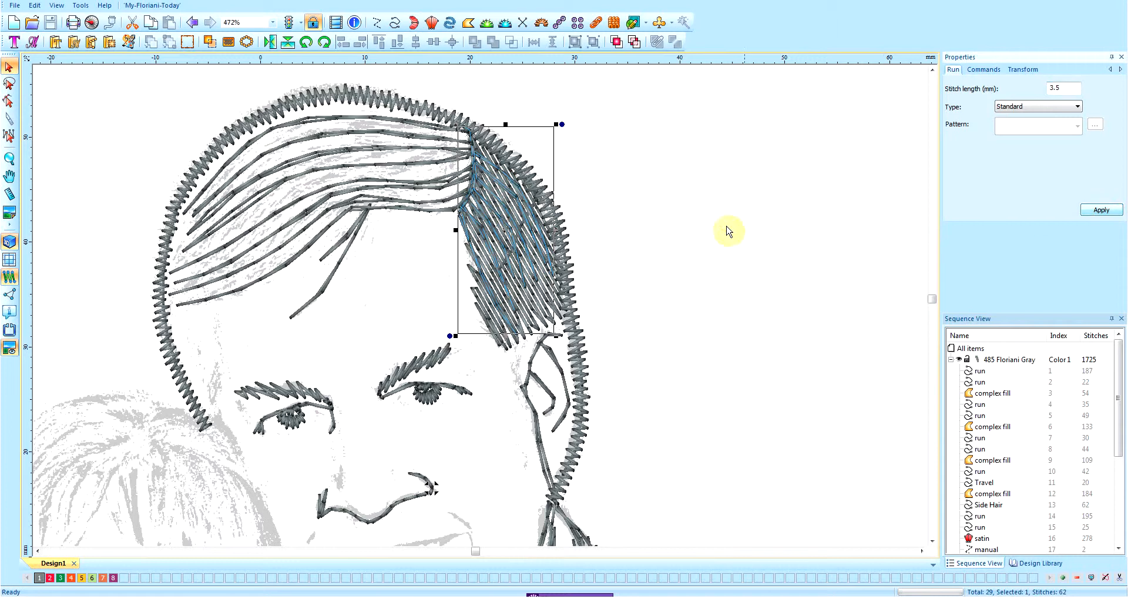
pyautogui.click(656, 233)
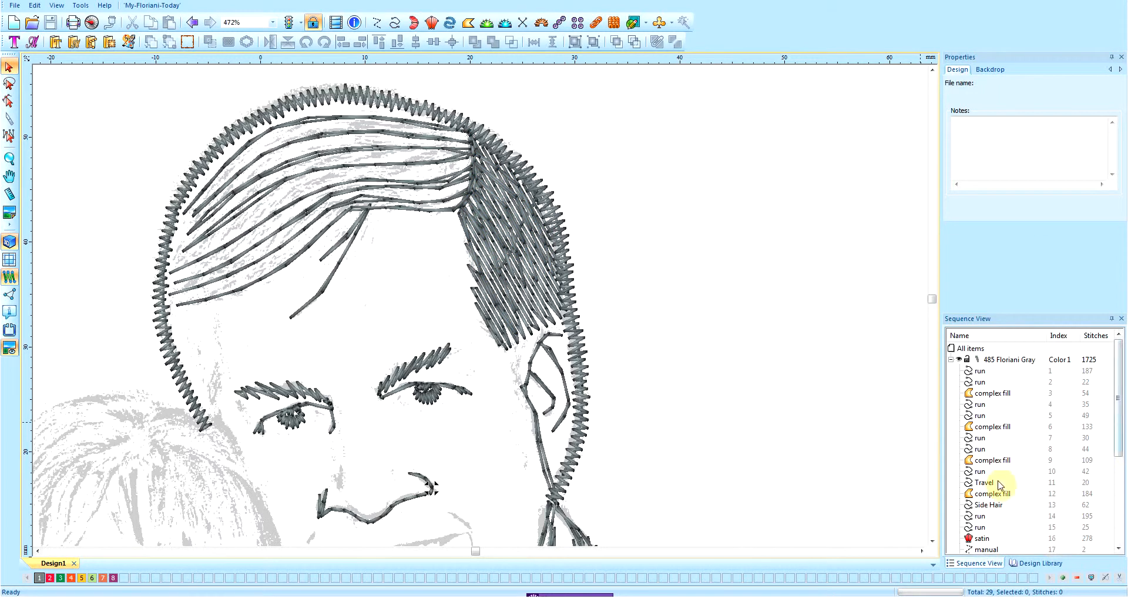
# Move the side hair fill's entry and exit points to the top of the parting, and check the Side Hair run's start point.
pyautogui.click(990, 488)
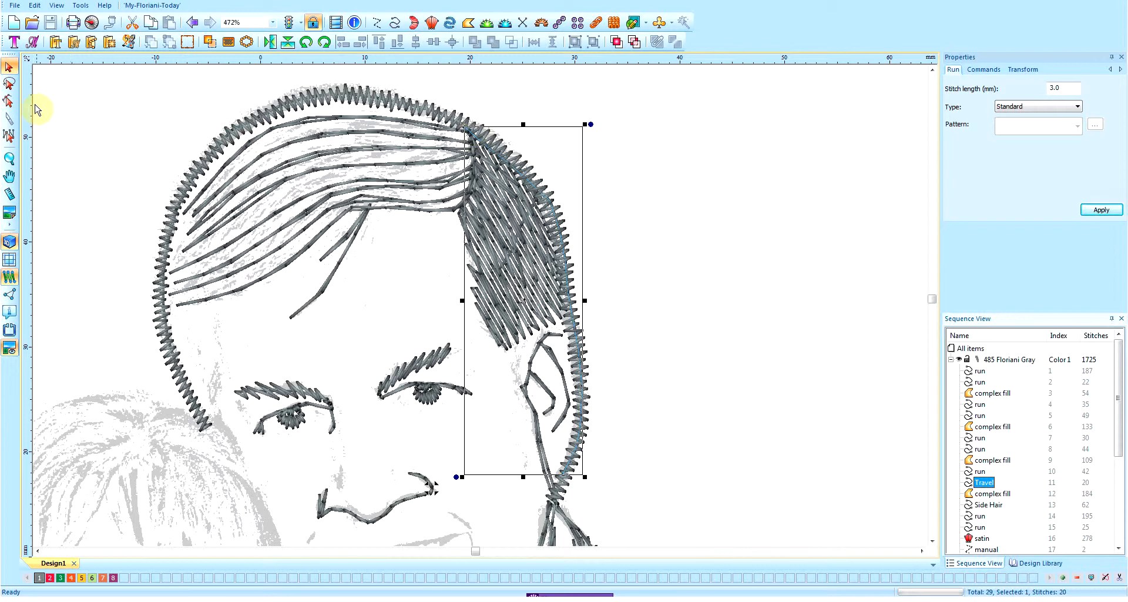
pyautogui.click(10, 104)
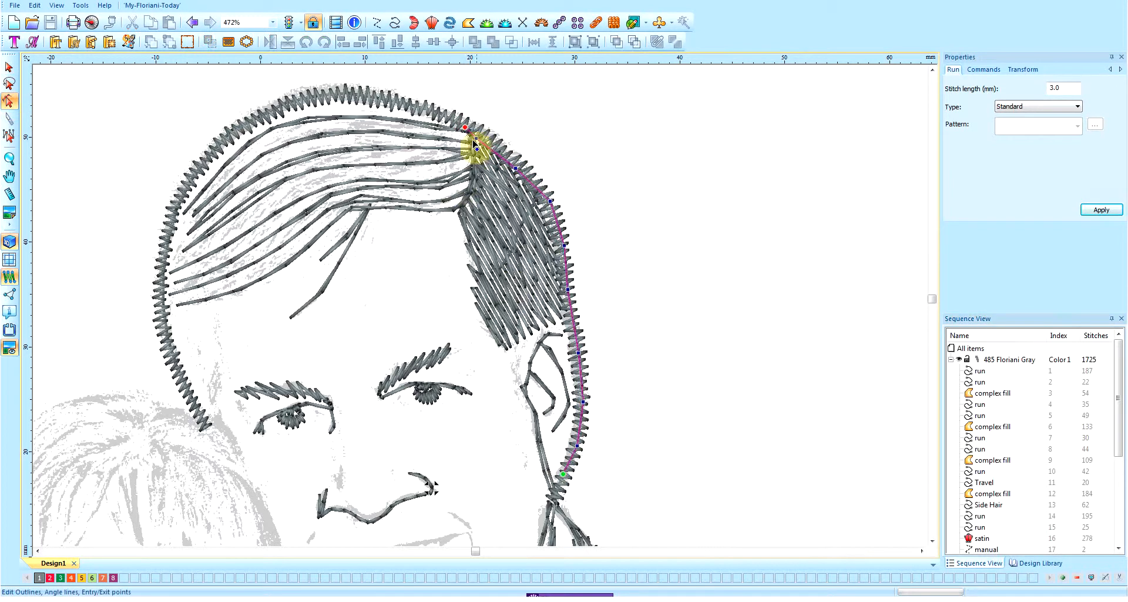
pyautogui.click(988, 497)
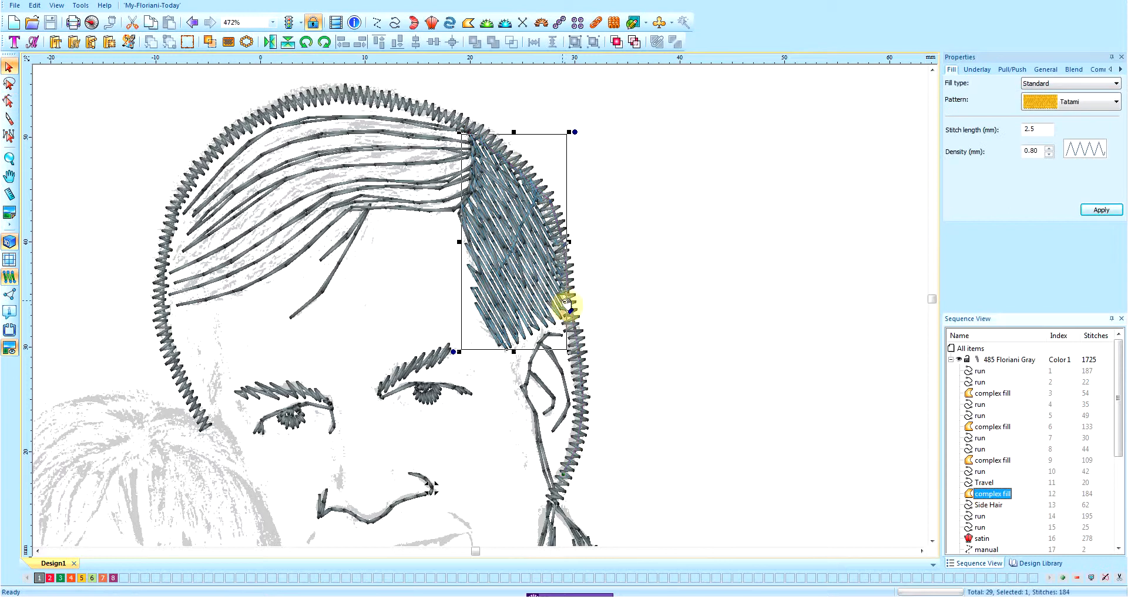
pyautogui.click(8, 102)
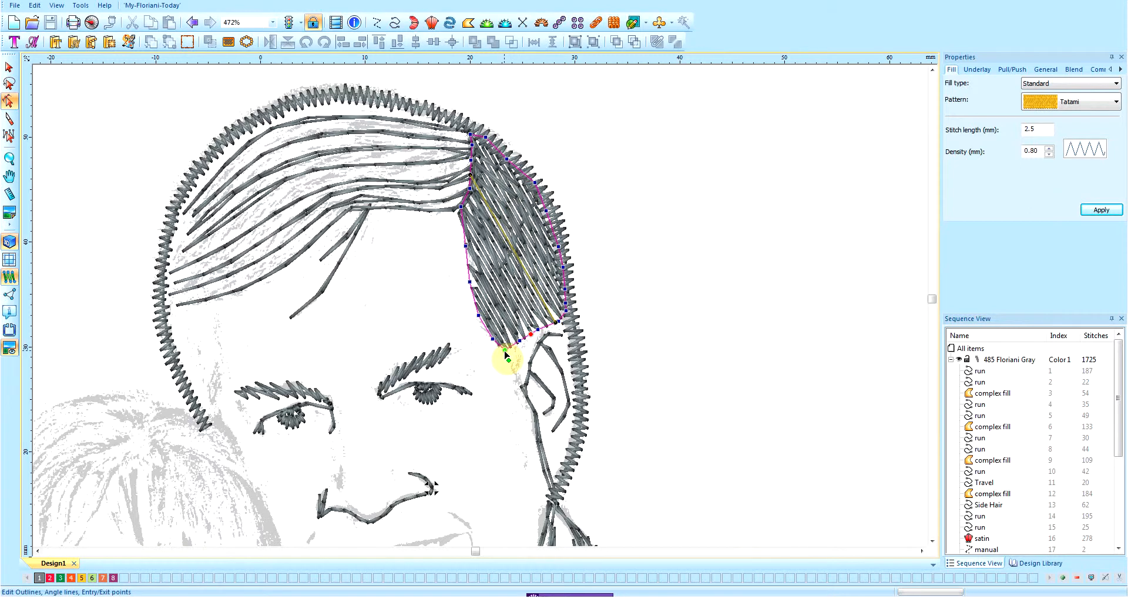
pyautogui.moveTo(506, 352); pyautogui.dragTo(471, 139)
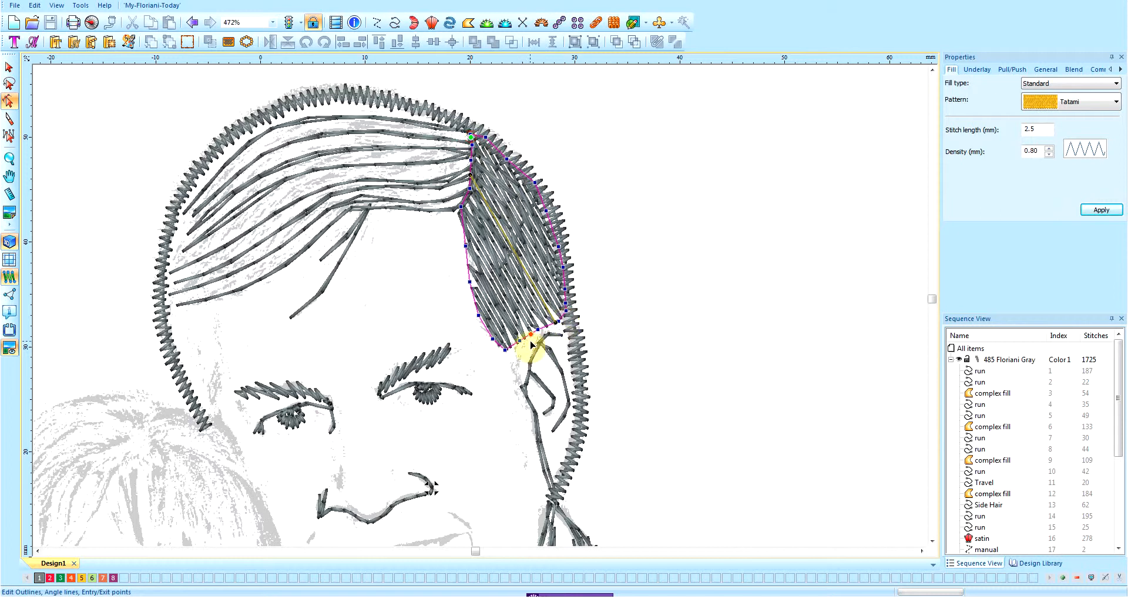
pyautogui.moveTo(532, 336); pyautogui.dragTo(482, 142)
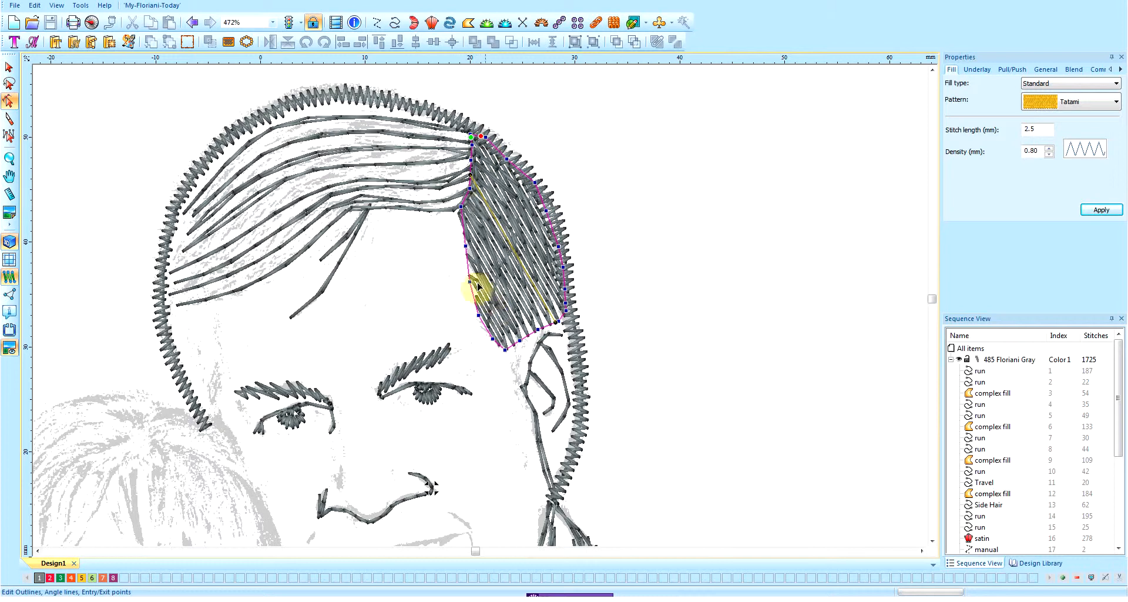
pyautogui.moveTo(471, 138); pyautogui.dragTo(472, 138)
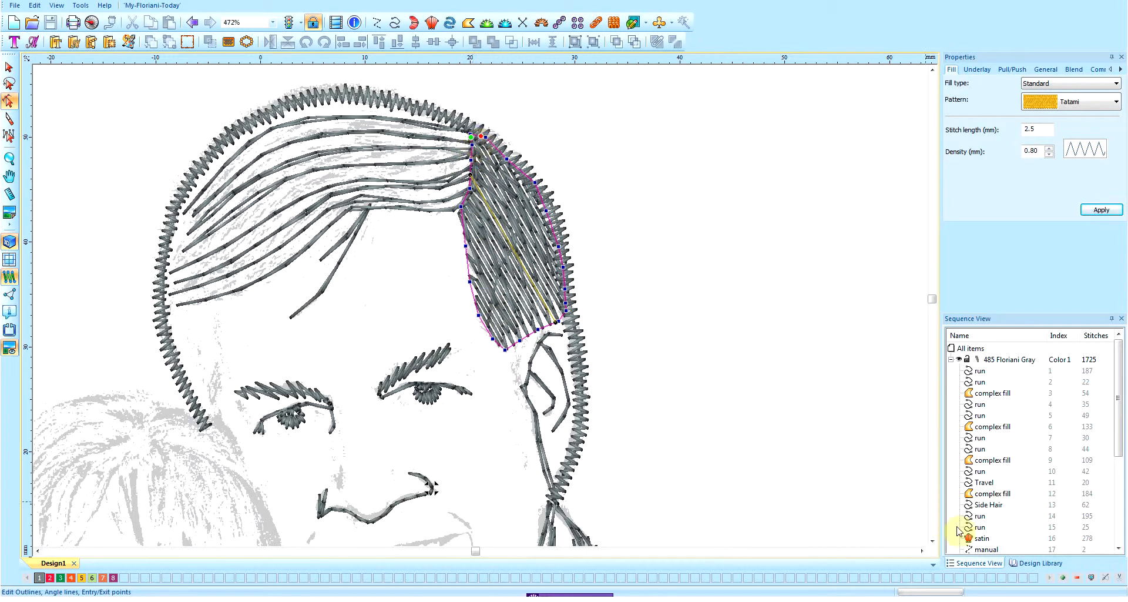
pyautogui.click(988, 505)
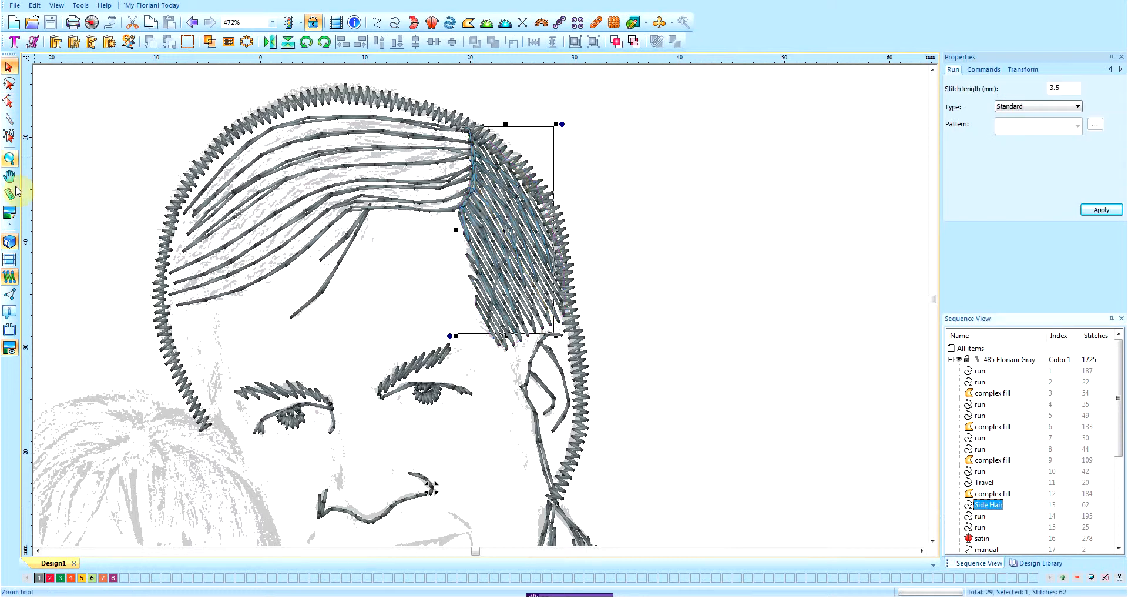
pyautogui.click(9, 101)
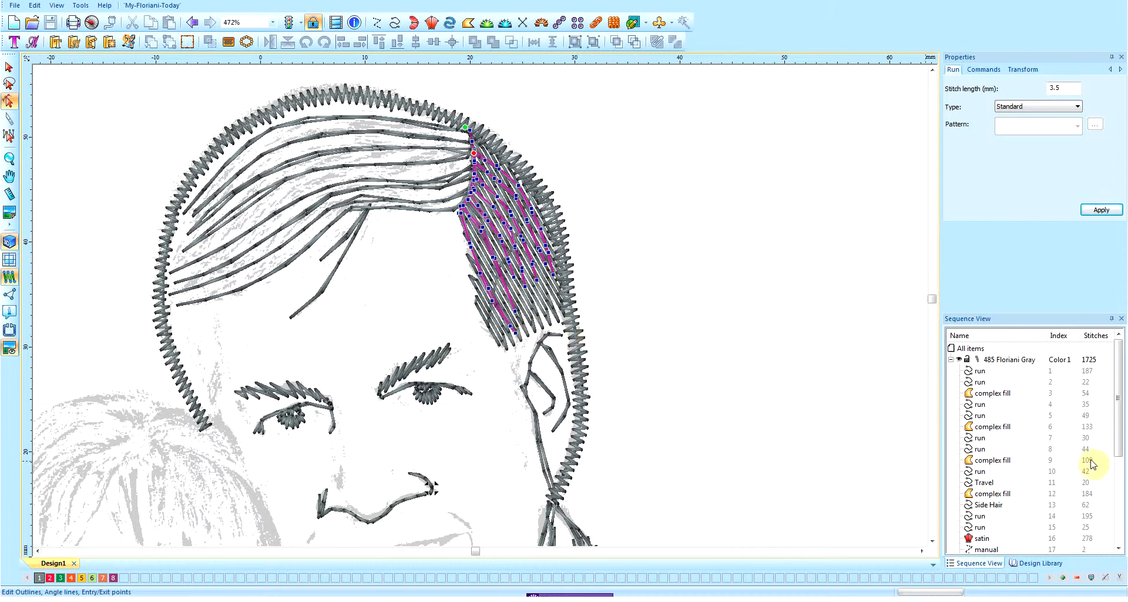
# Rename the complex fill between Travel and Side Hair as "Side Fill Hair".
pyautogui.moveTo(1124, 443); pyautogui.dragTo(1123, 525)
pyautogui.click(1118, 333)
pyautogui.click(1118, 334)
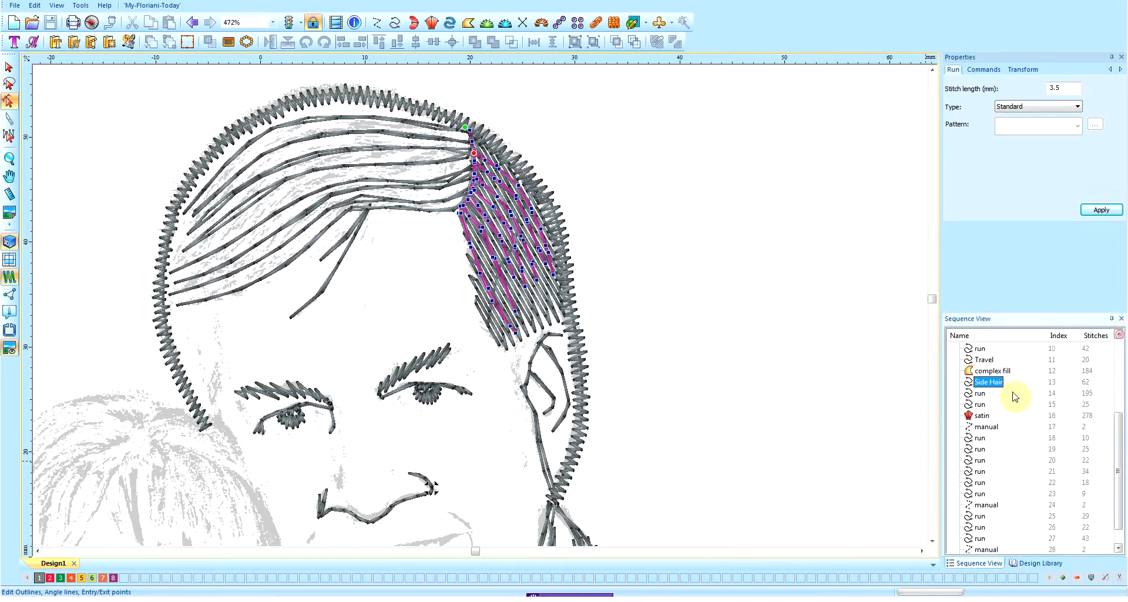
pyautogui.click(984, 372)
pyautogui.rightClick(985, 372)
pyautogui.click(984, 373)
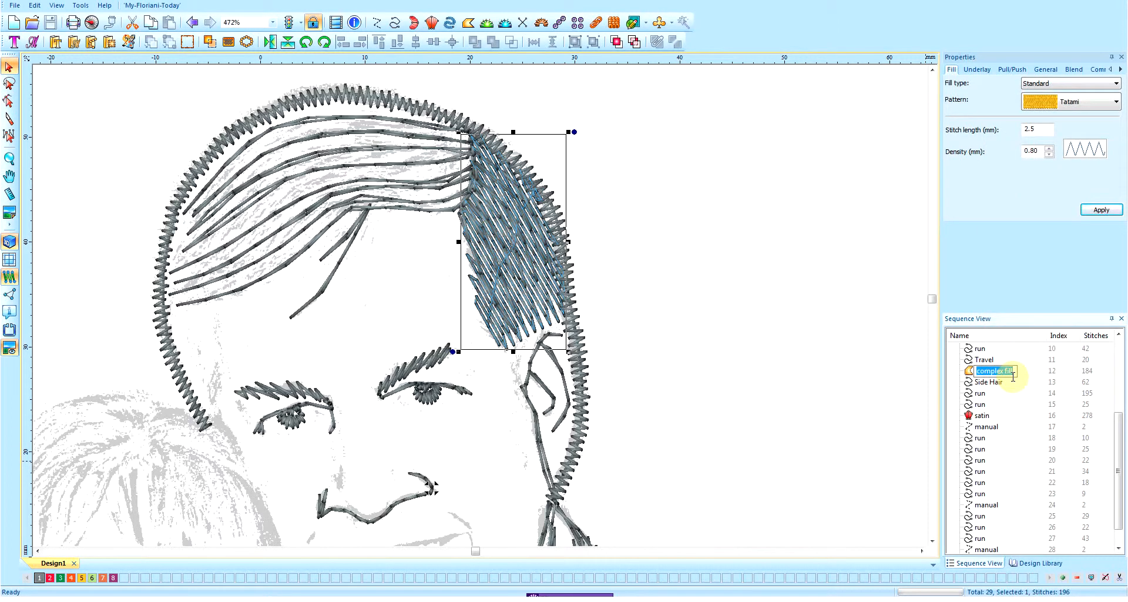
pyautogui.write('Side Fill Hair')
pyautogui.press('Return')
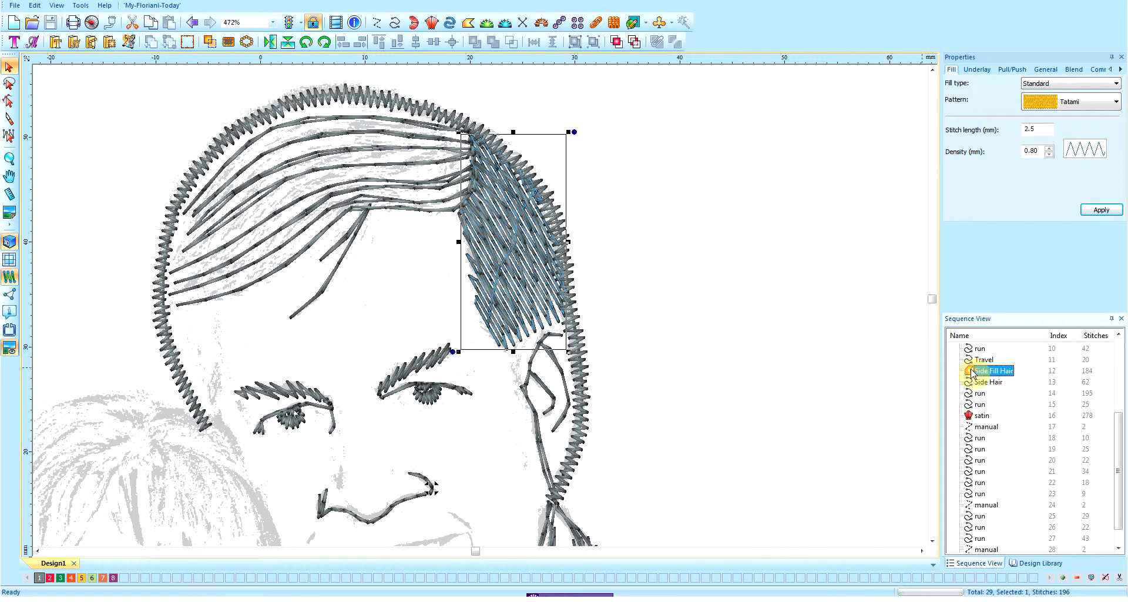
# Delete the Side Fill Hair object and undo the deletion.
pyautogui.press('Delete')
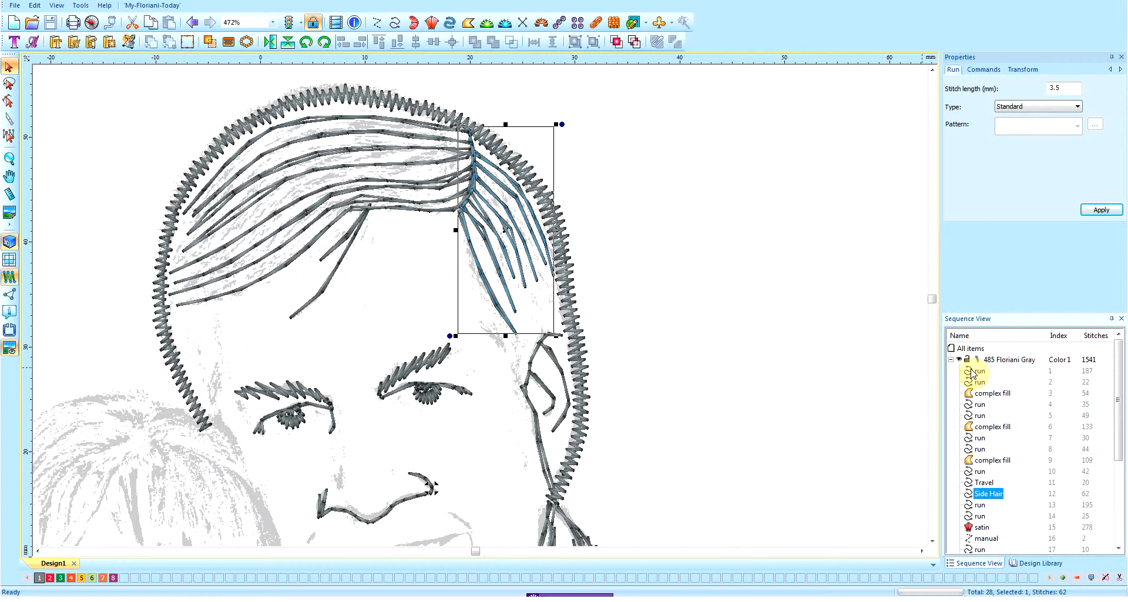
pyautogui.hotkey('ctrl', 'z')
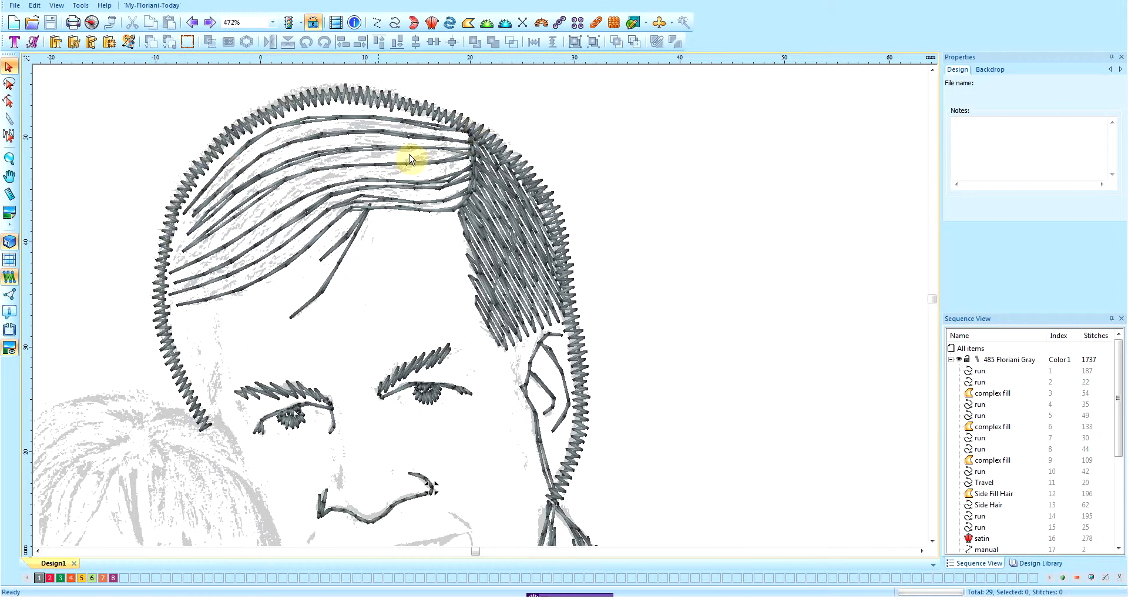
pyautogui.click(450, 145)
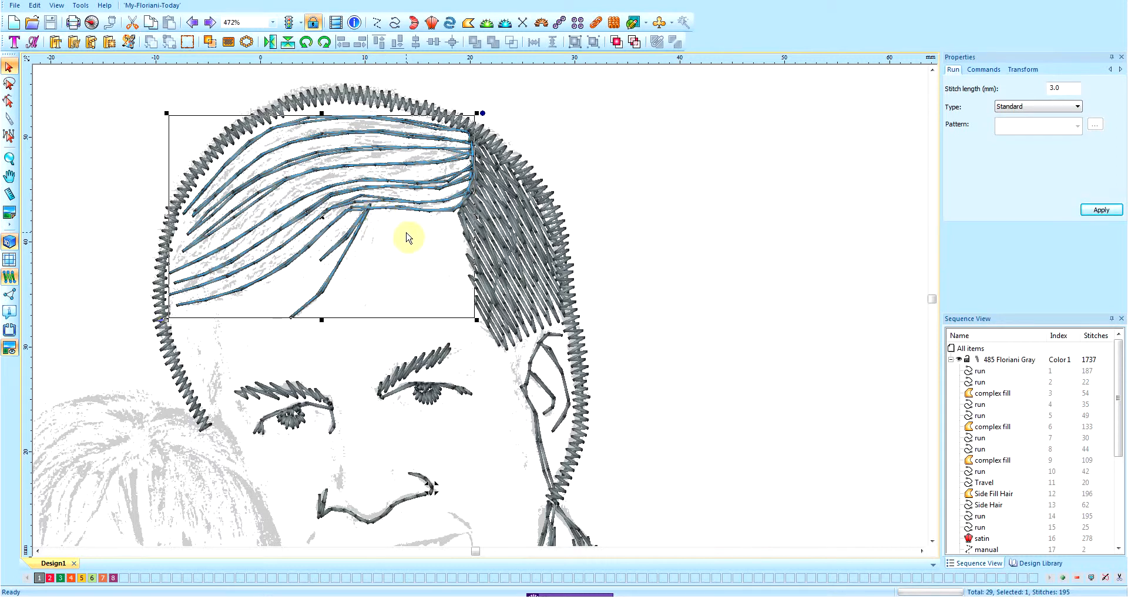
# Reshape the lower edge of the Side Fill Hair outline above the ear, regenerate its stitches and deselect it.
pyautogui.click(537, 323)
pyautogui.moveTo(537, 324); pyautogui.dragTo(524, 301)
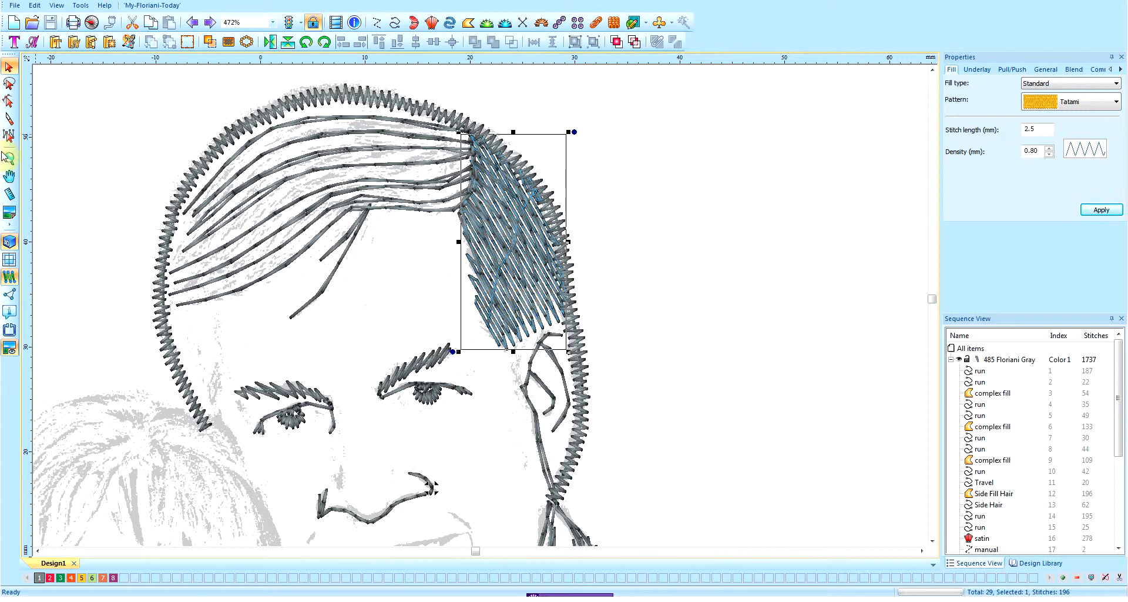
pyautogui.click(9, 101)
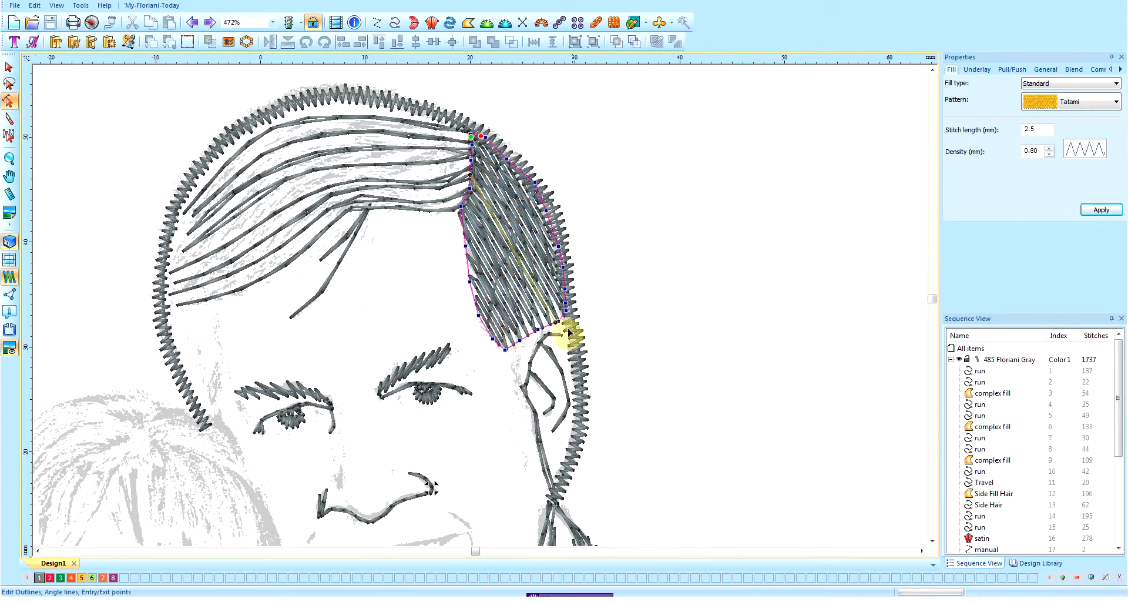
pyautogui.scroll(1, 534, 334)
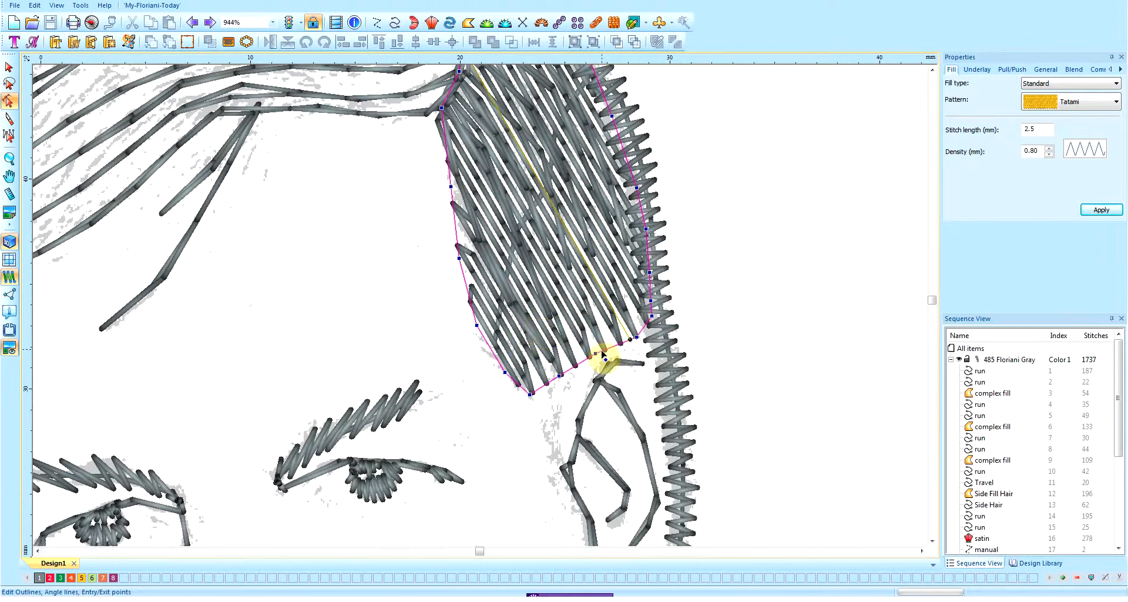
pyautogui.moveTo(598, 357); pyautogui.dragTo(550, 365)
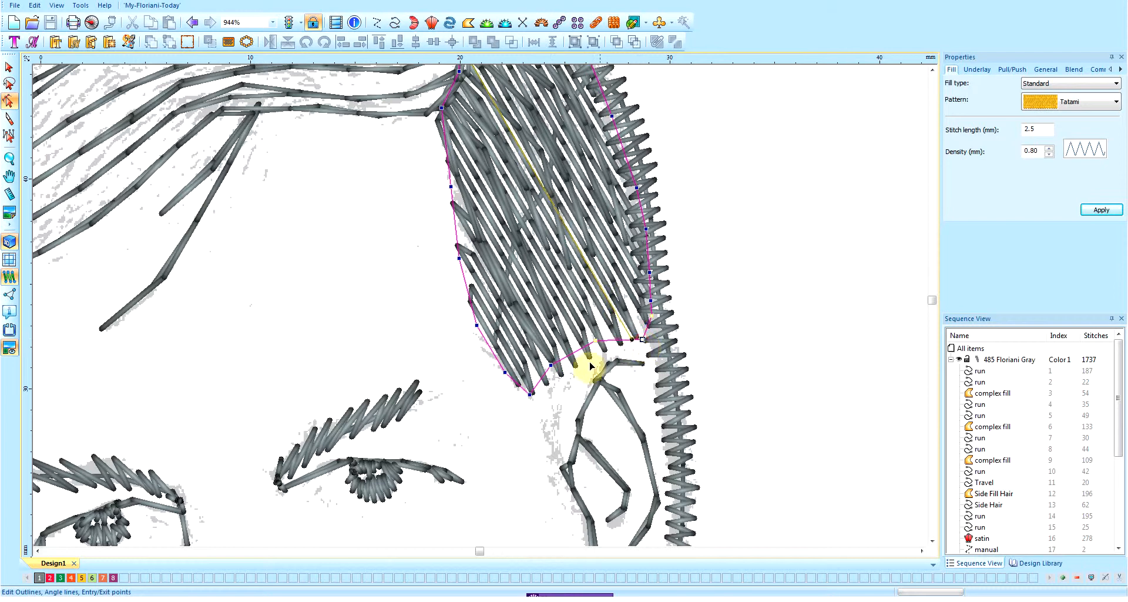
pyautogui.moveTo(533, 399); pyautogui.dragTo(536, 403)
pyautogui.rightClick(567, 401)
pyautogui.scroll(-2, 619, 380)
pyautogui.press('Escape')
pyautogui.click(715, 162)
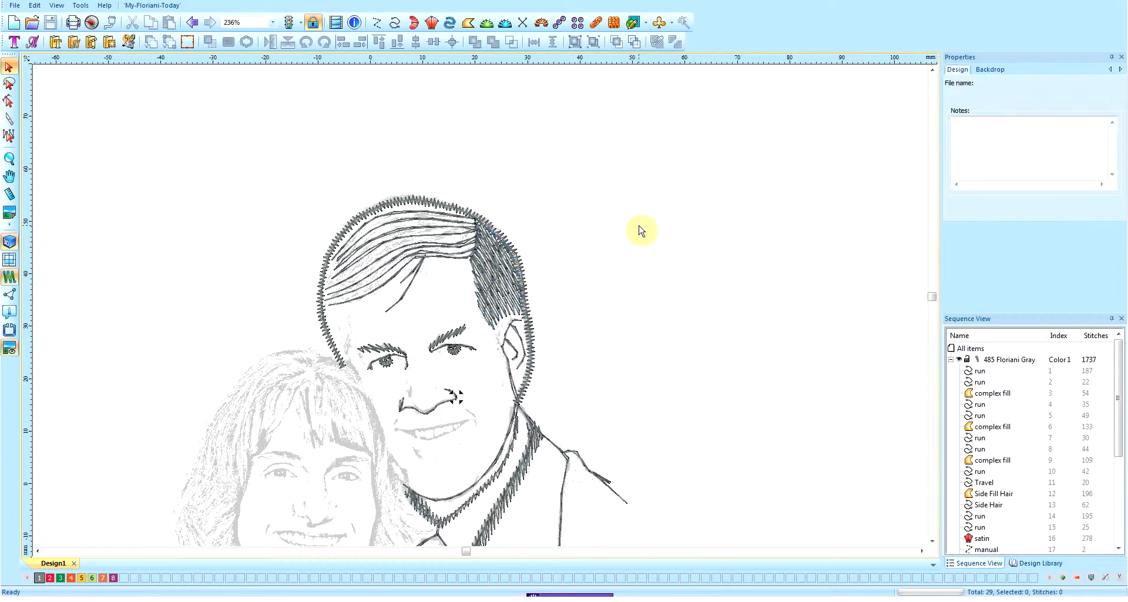
# Hide the backdrop photo to review the man's stitched portrait alone.
pyautogui.press('b')
pyautogui.press('b')
pyautogui.press('b')
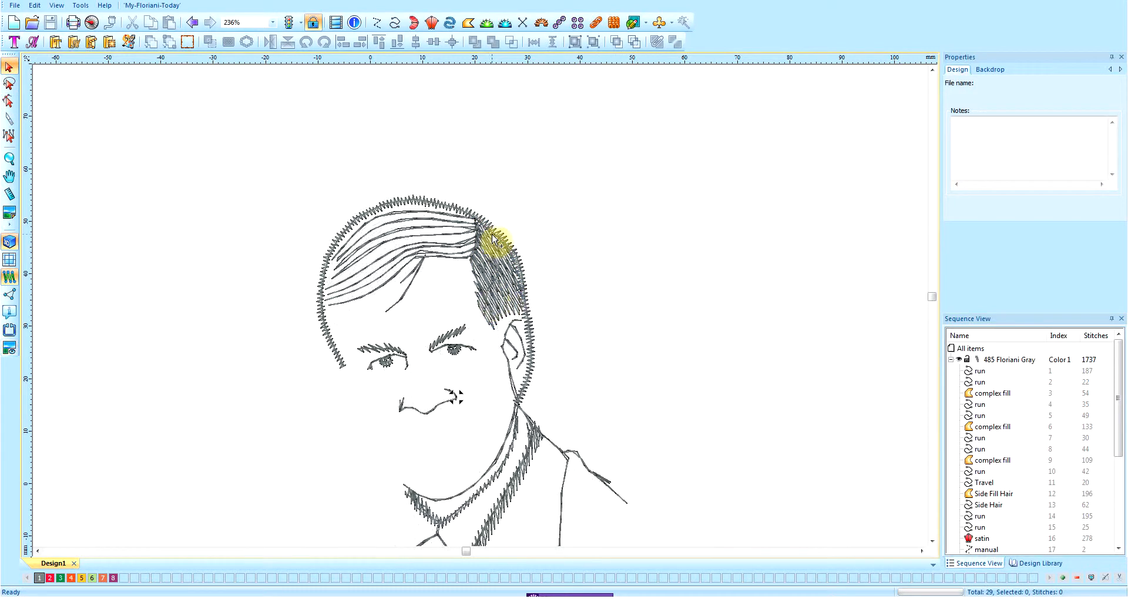